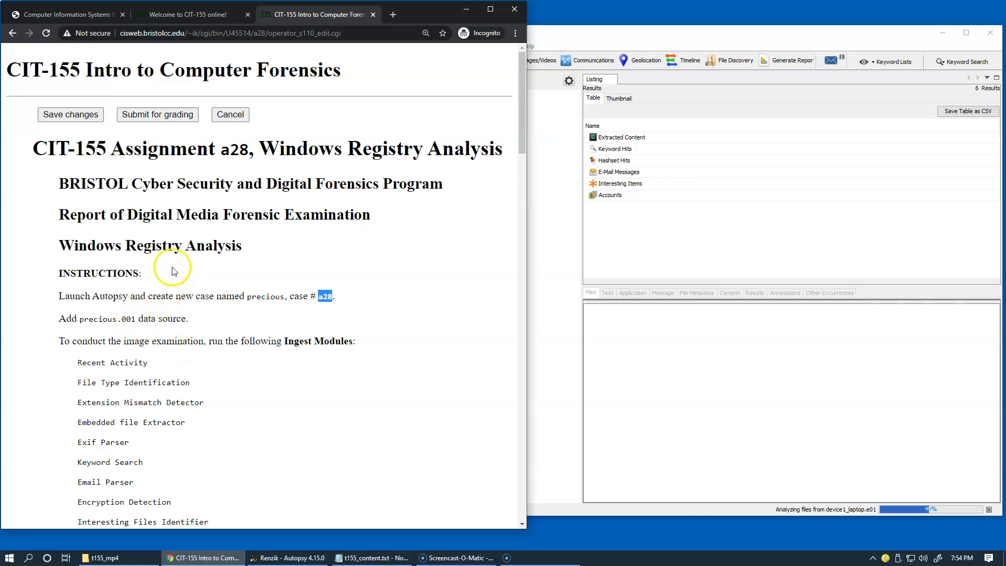
# Open the course's forensic images page and find the precious.001 file under Windows Registry Analysis.
pyautogui.click(182, 16)
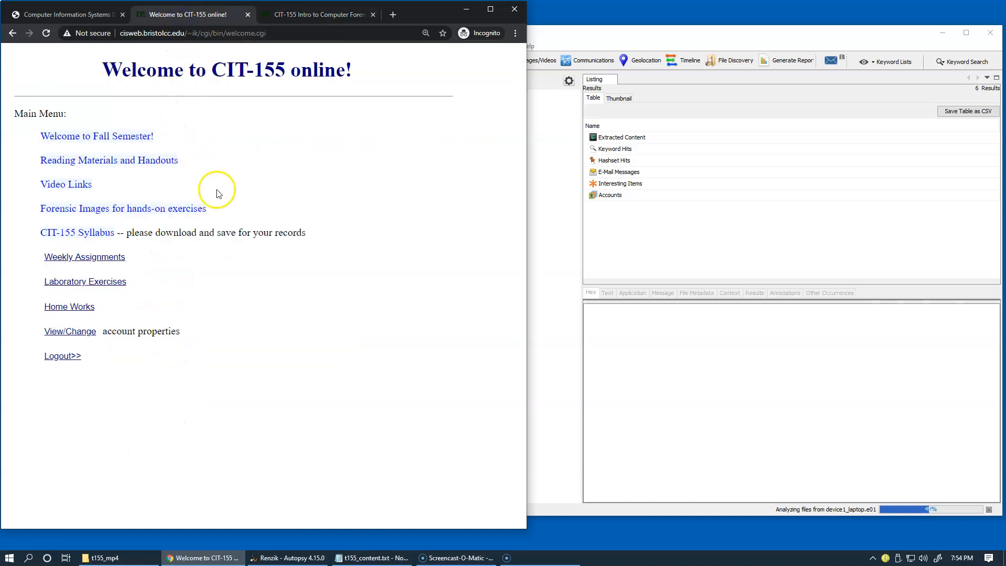
pyautogui.click(139, 209)
pyautogui.scroll(-4, 269, 252)
pyautogui.scroll(-5, 274, 254)
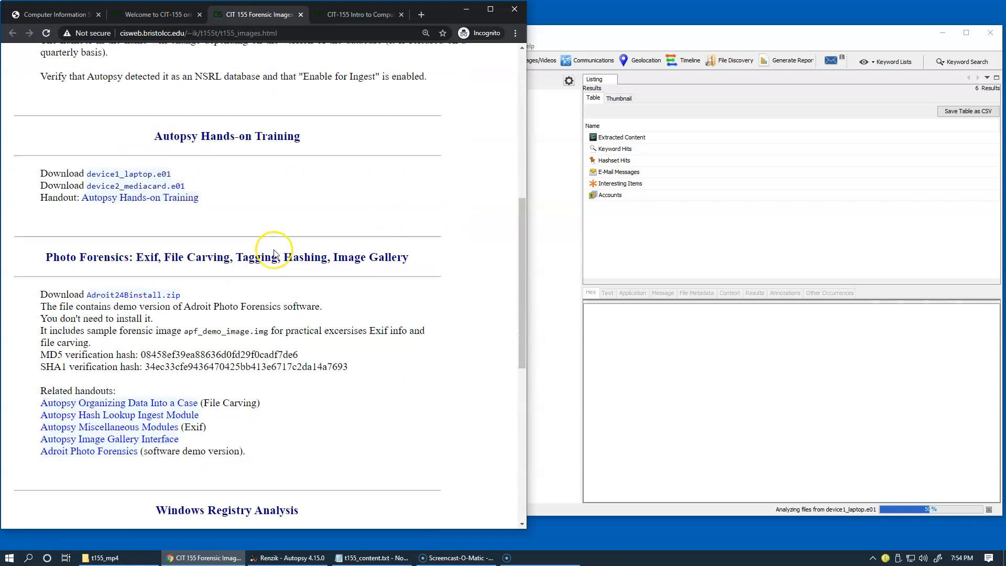
pyautogui.scroll(-3, 274, 253)
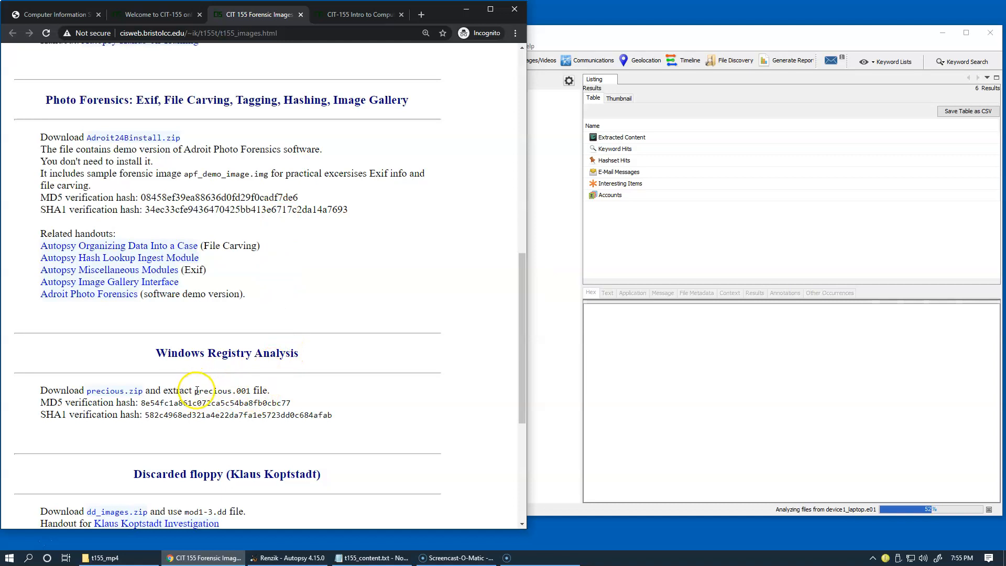
pyautogui.moveTo(197, 391); pyautogui.dragTo(252, 390)
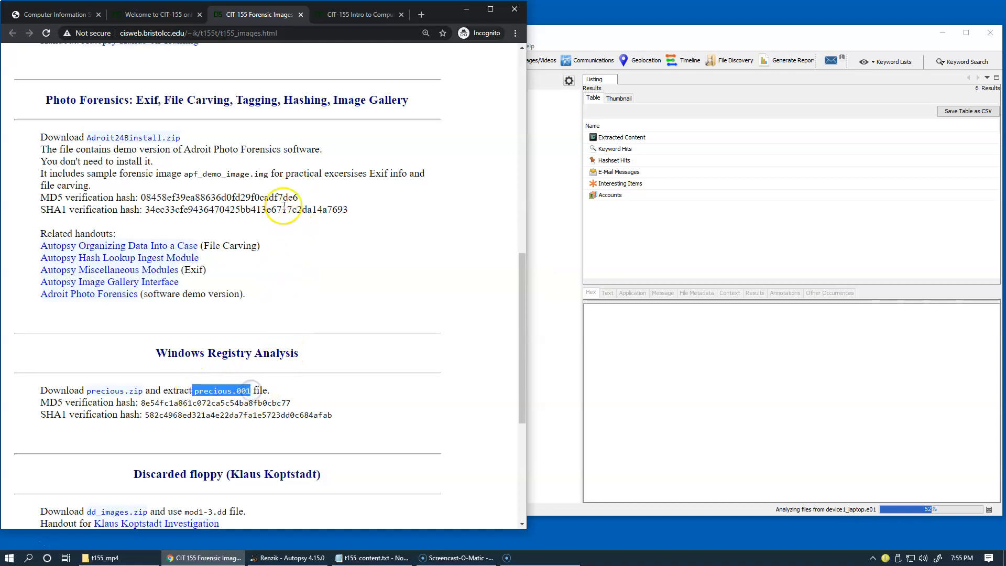
# Return to assignment a28 and read its instructions, ingest module list and questions 1 to 8.
pyautogui.click(337, 18)
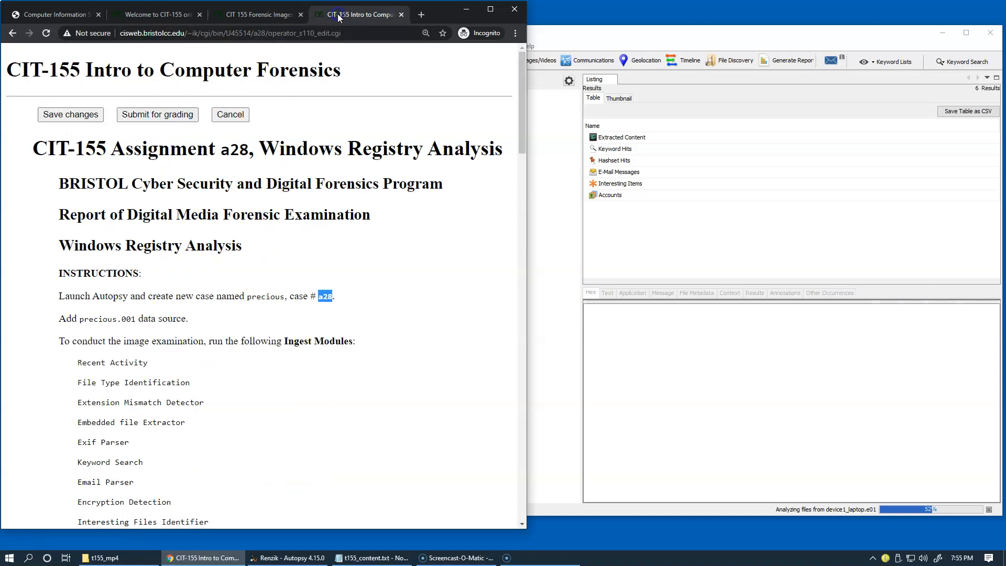
pyautogui.click(347, 171)
pyautogui.scroll(-2, 350, 174)
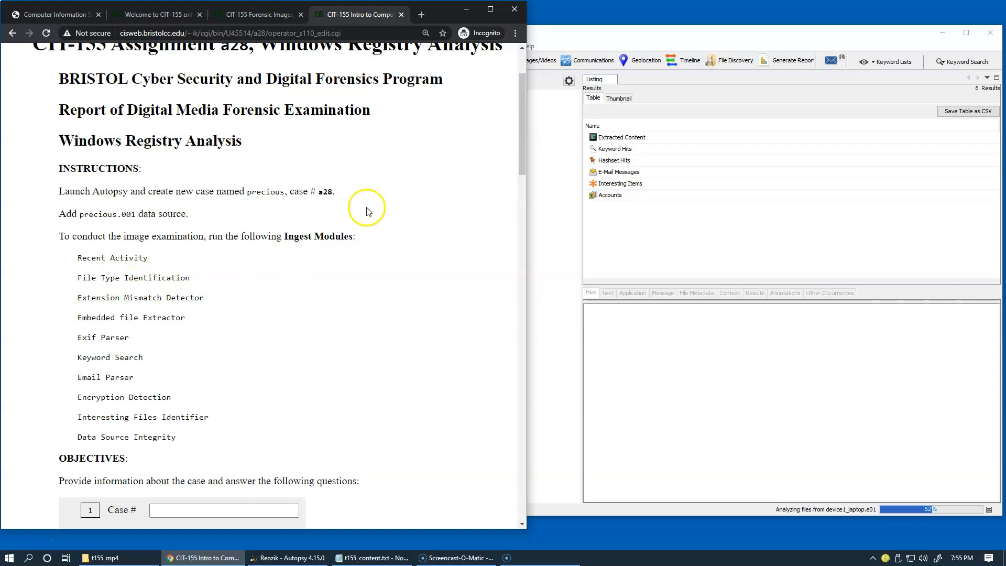
pyautogui.moveTo(521, 150); pyautogui.dragTo(517, 185)
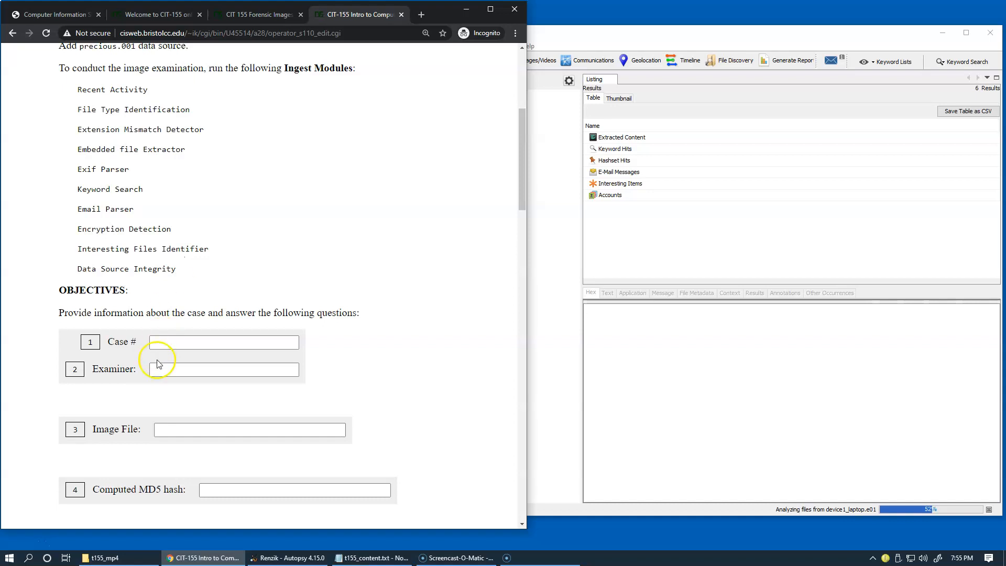
pyautogui.click(165, 342)
pyautogui.click(169, 373)
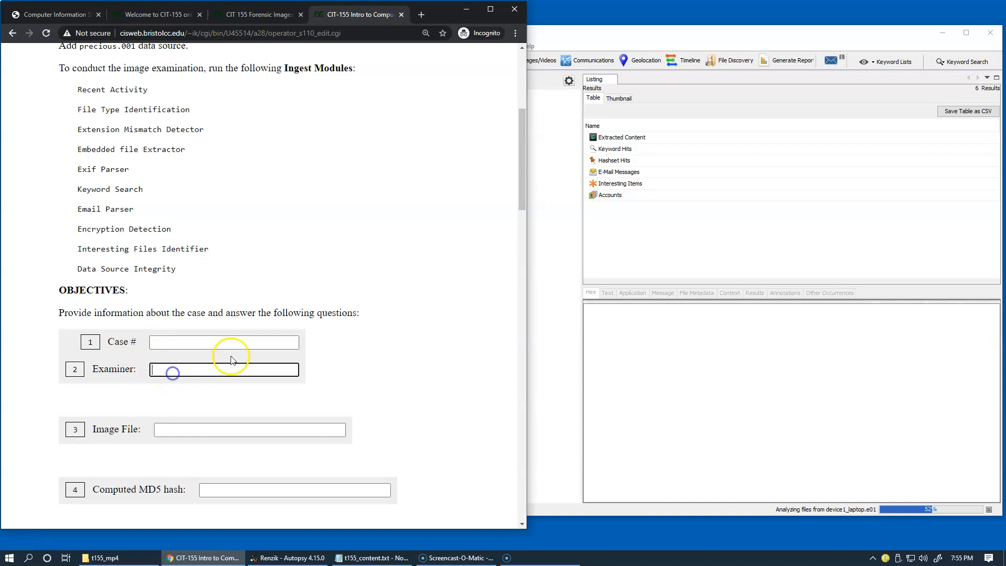
pyautogui.moveTo(523, 176); pyautogui.dragTo(514, 250)
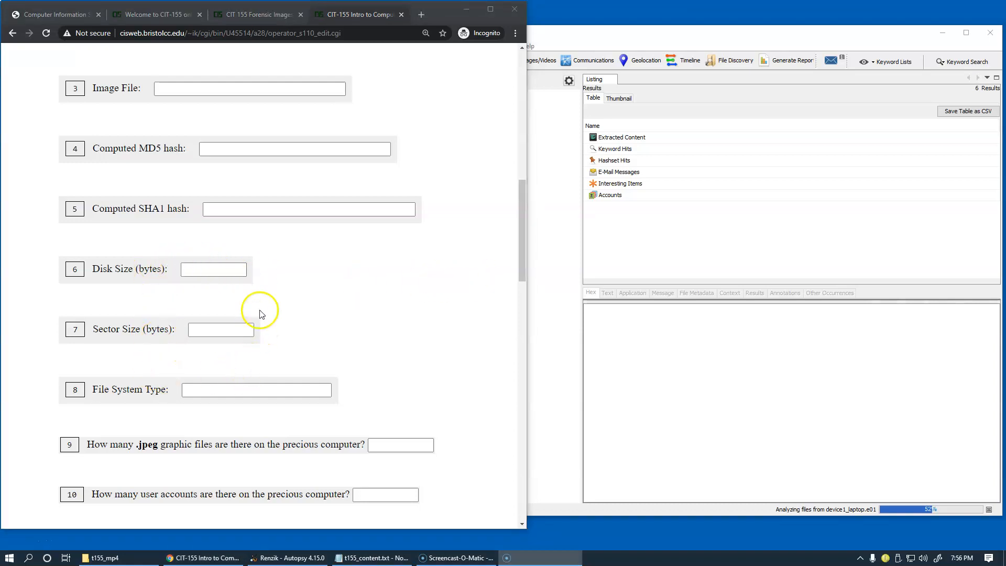
# Switch to Autopsy, expand the device1_laptop.e01 data source and view the file system details of the vol5 EFI system partition.
pyautogui.click(631, 338)
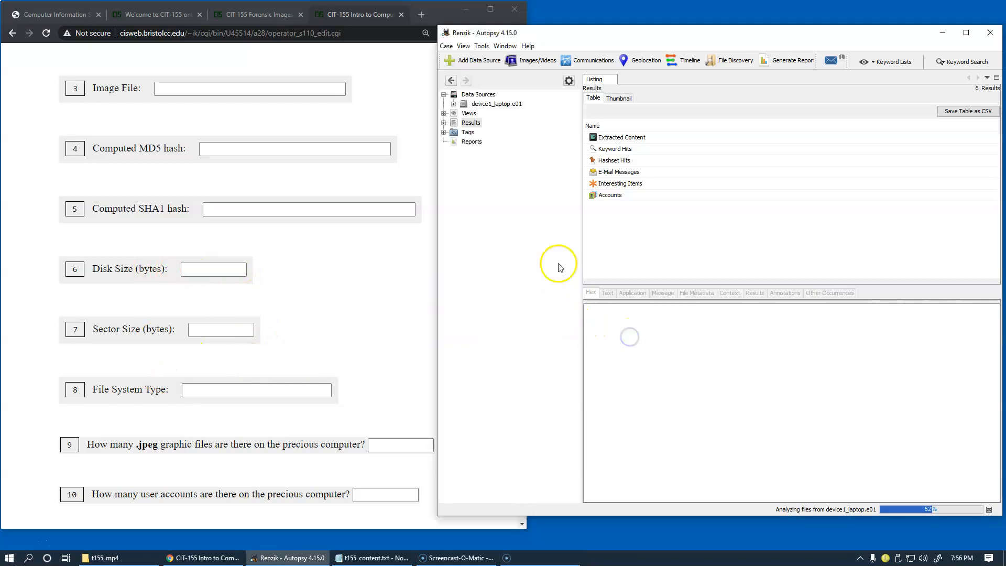
pyautogui.click(454, 105)
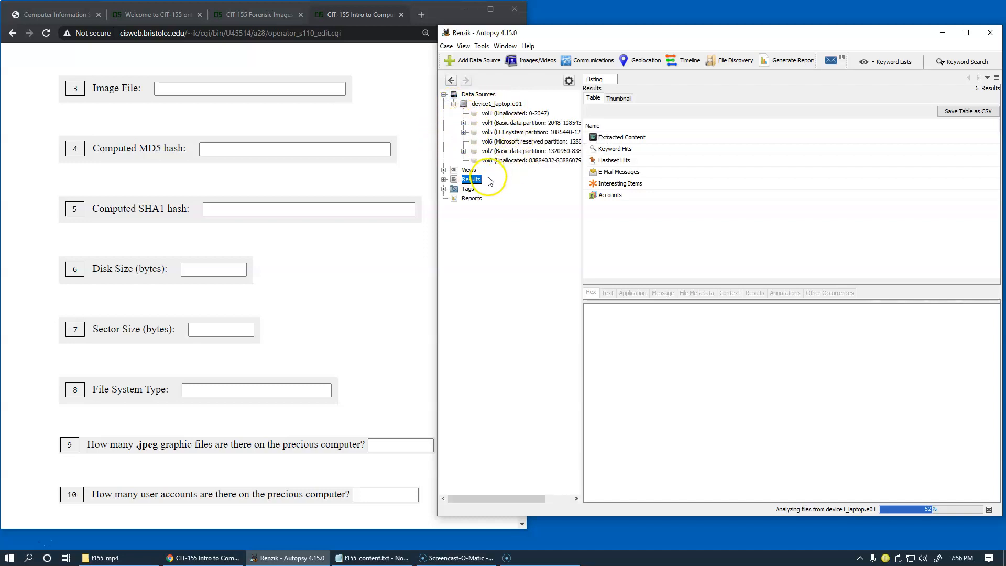
pyautogui.click(502, 133)
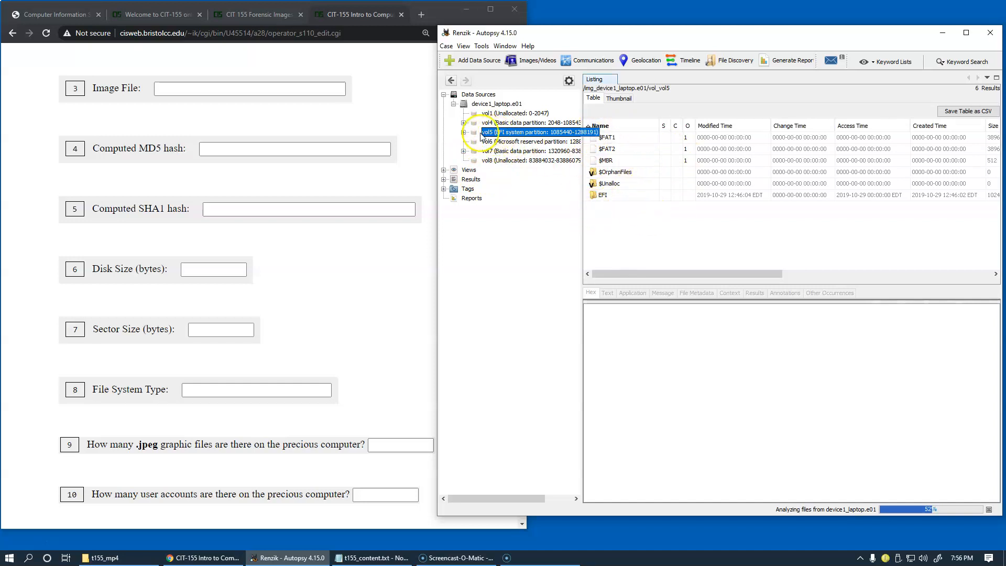
pyautogui.rightClick(490, 136)
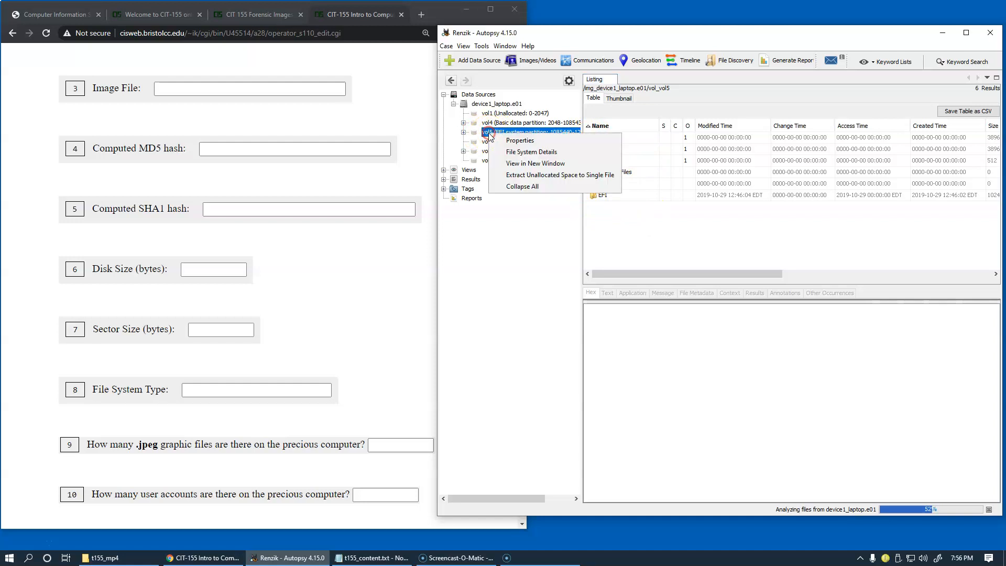
pyautogui.click(546, 156)
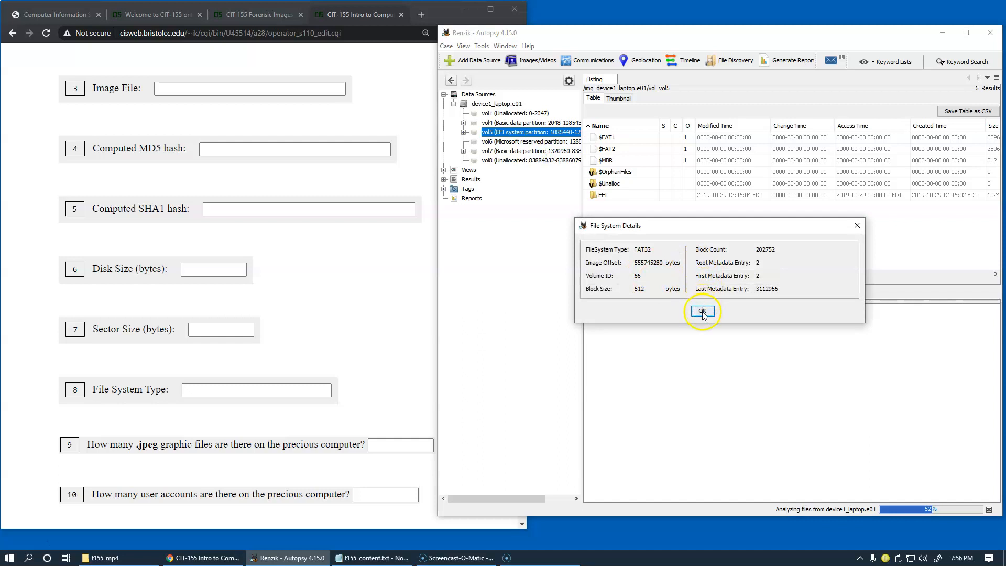
pyautogui.click(702, 311)
# View the properties of the vol5 EFI system partition and close them.
pyautogui.rightClick(496, 139)
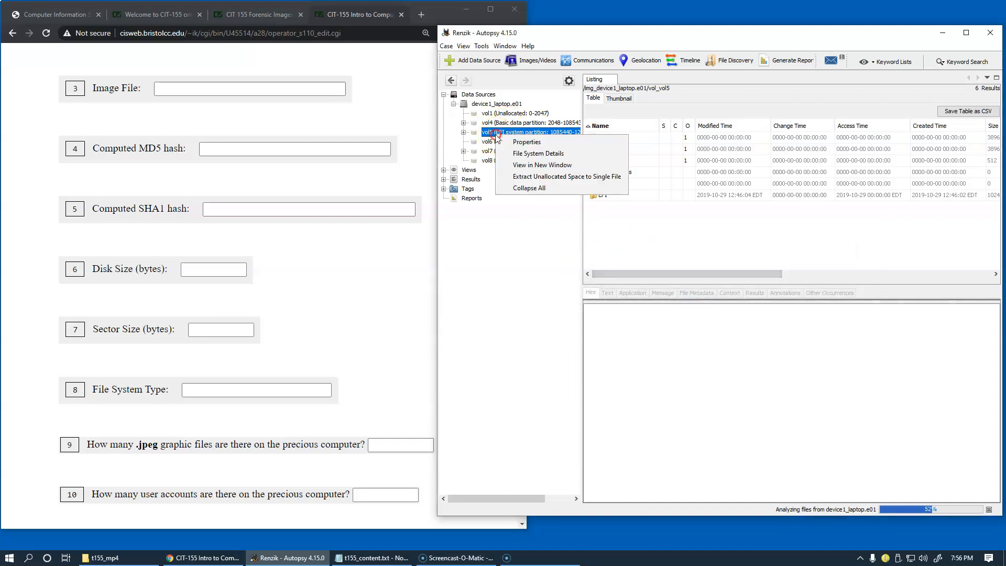
pyautogui.click(527, 143)
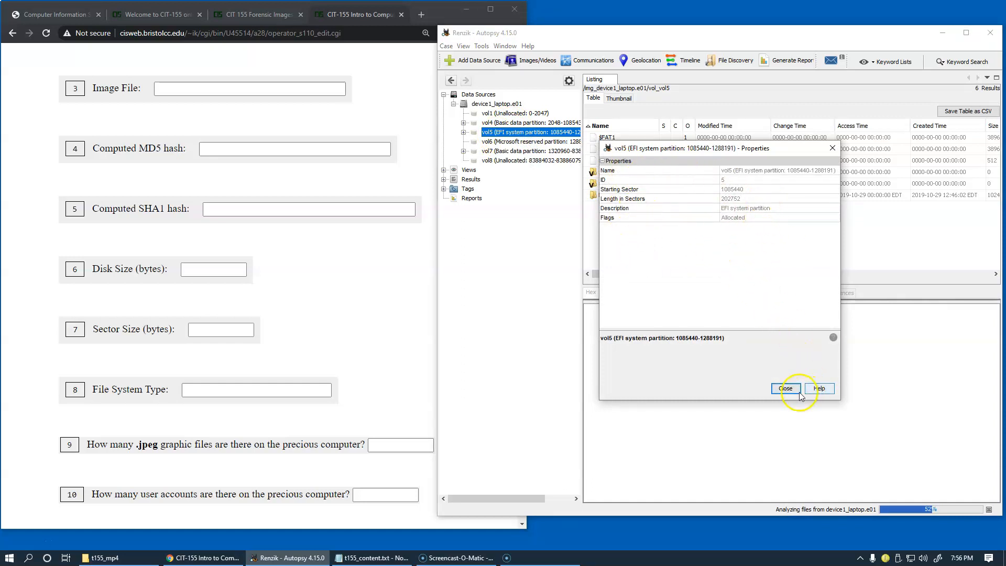
pyautogui.click(833, 150)
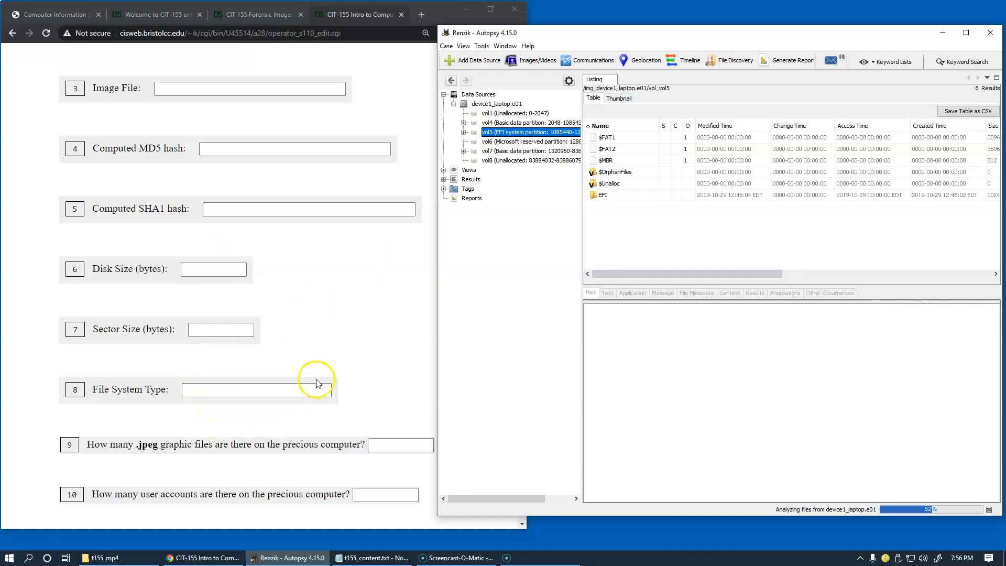
# Switch back to the assignment in the browser and read on from question 9.
pyautogui.click(343, 340)
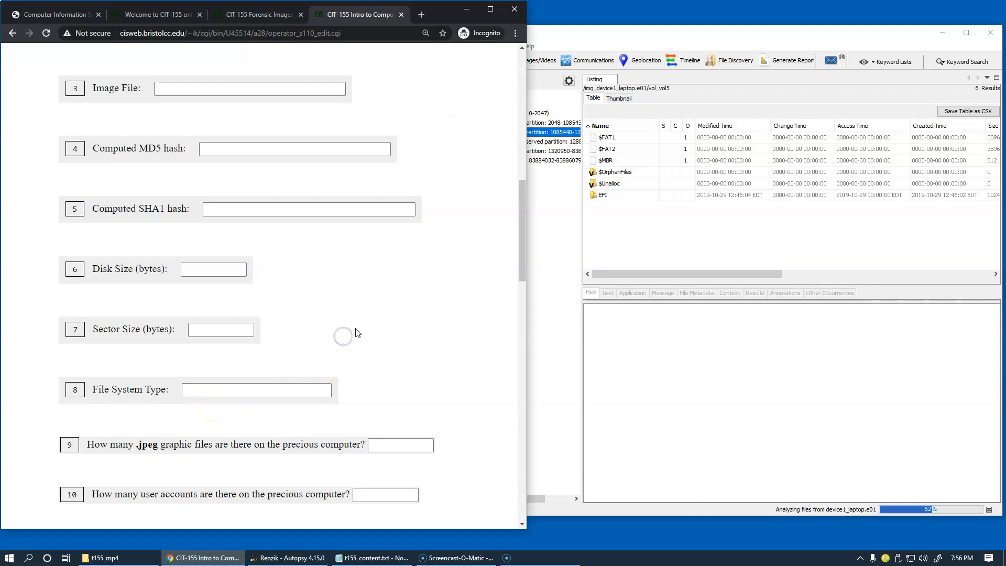
pyautogui.scroll(-4, 345, 338)
pyautogui.scroll(-3, 335, 328)
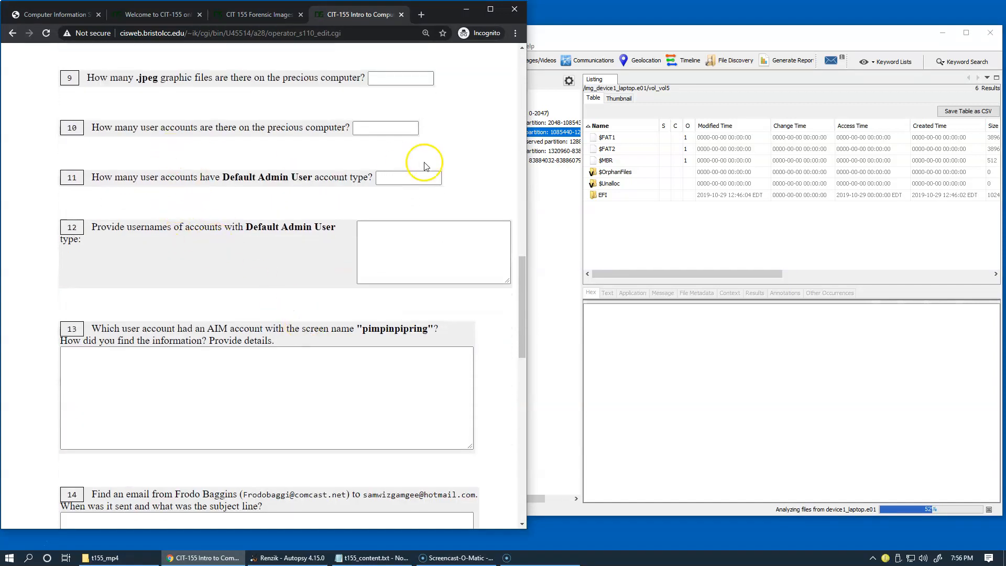
# Return to Autopsy and expand the Extracted Content categories under Results.
pyautogui.click(551, 204)
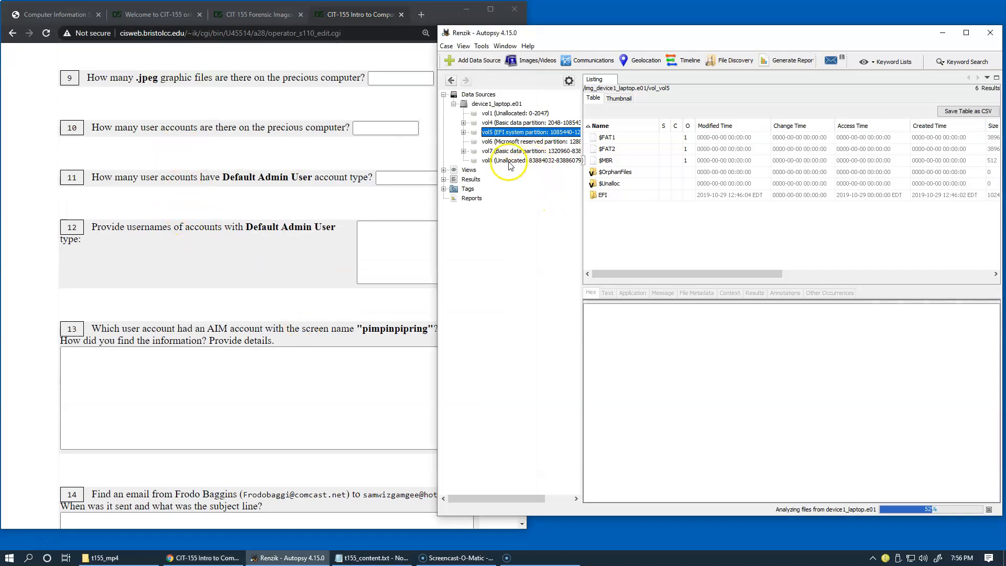
pyautogui.click(443, 180)
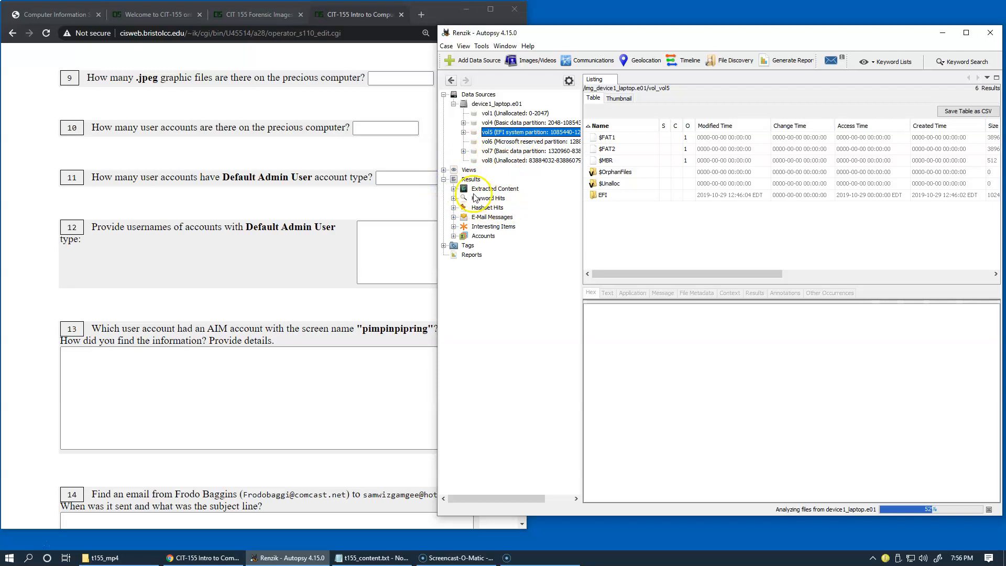
pyautogui.click(454, 189)
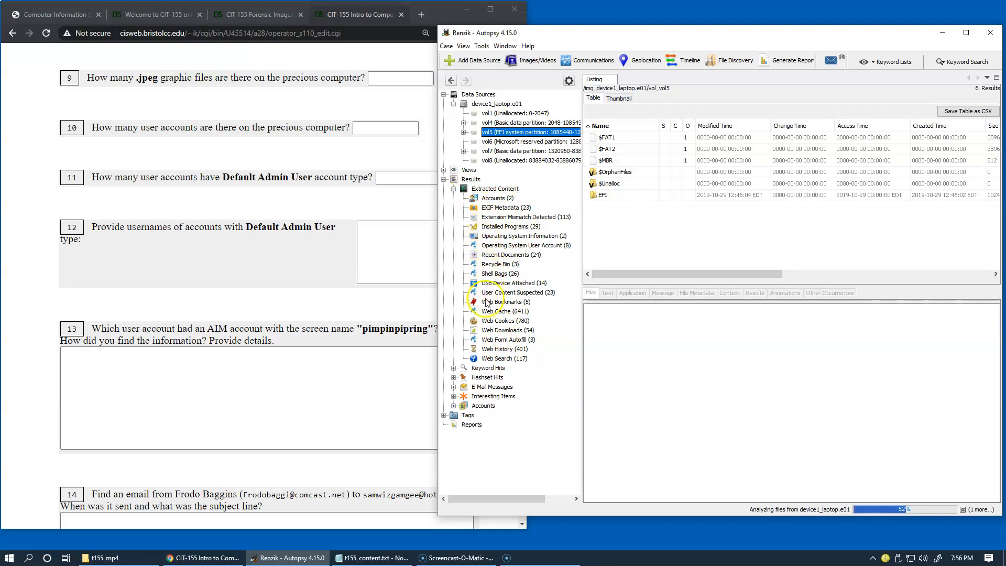
# Check the .jpeg question, list the JPEG images by MIME type in Autopsy, and expand the file types by extension.
pyautogui.click(150, 90)
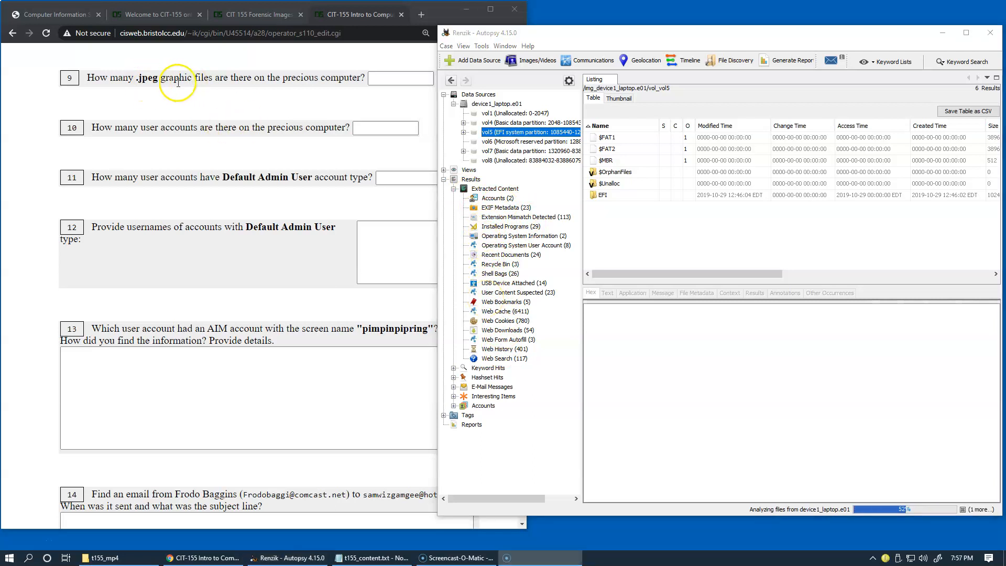
pyautogui.click(443, 170)
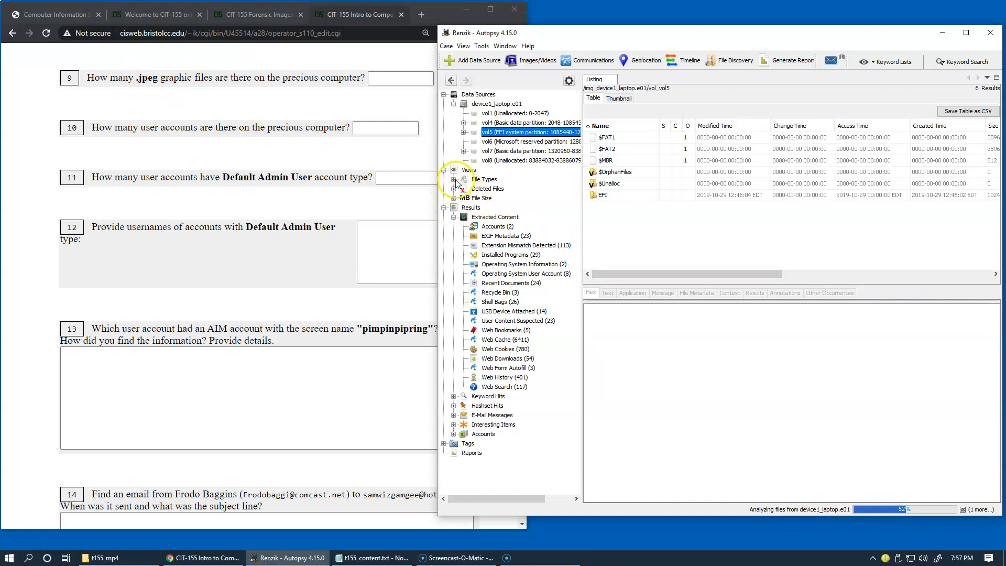
pyautogui.click(454, 179)
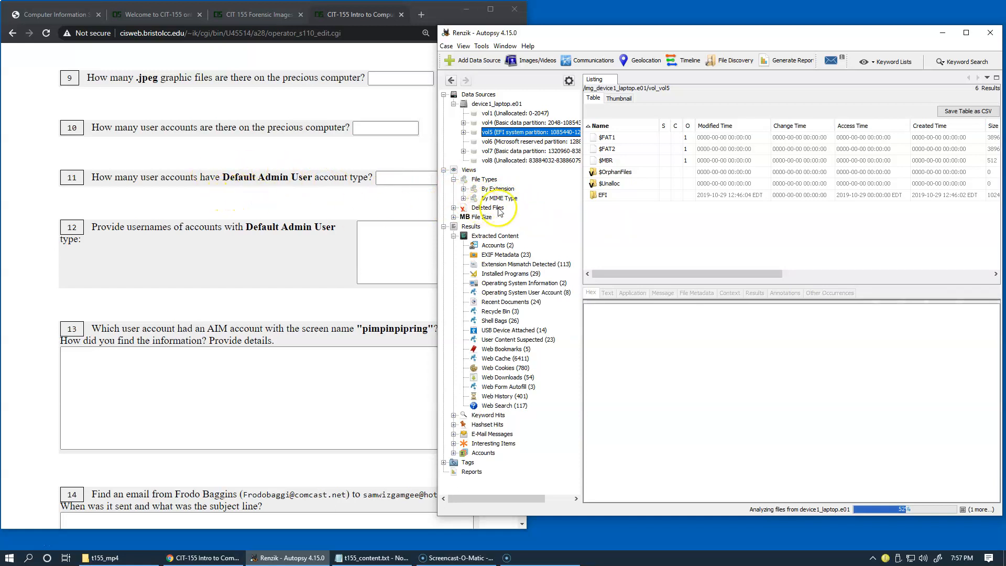
pyautogui.click(464, 199)
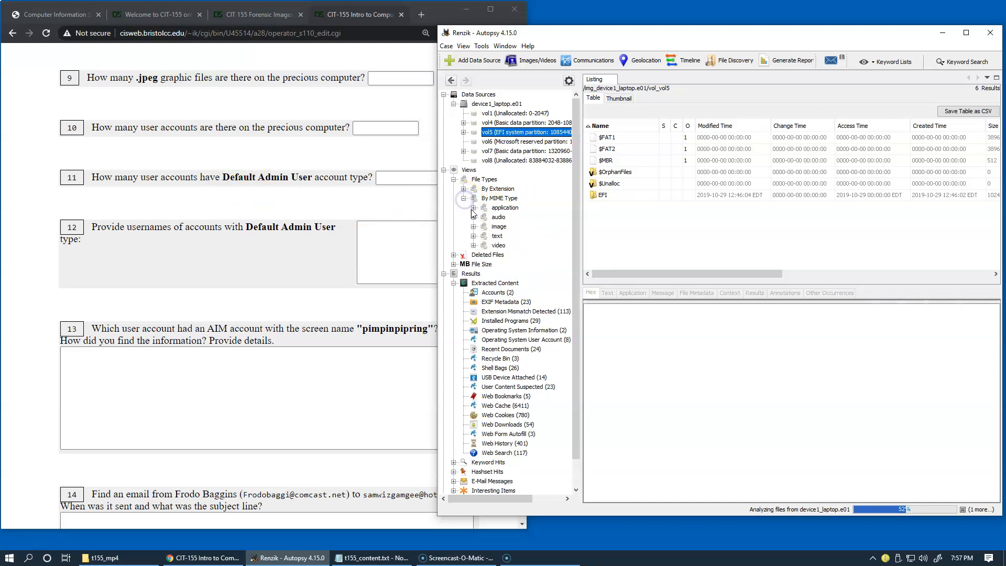
pyautogui.click(474, 227)
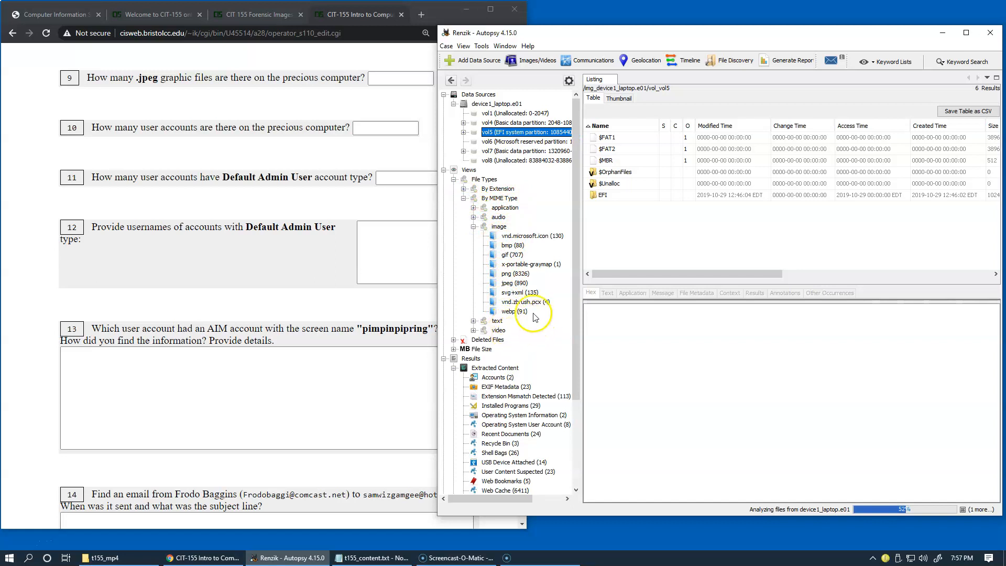
pyautogui.click(515, 283)
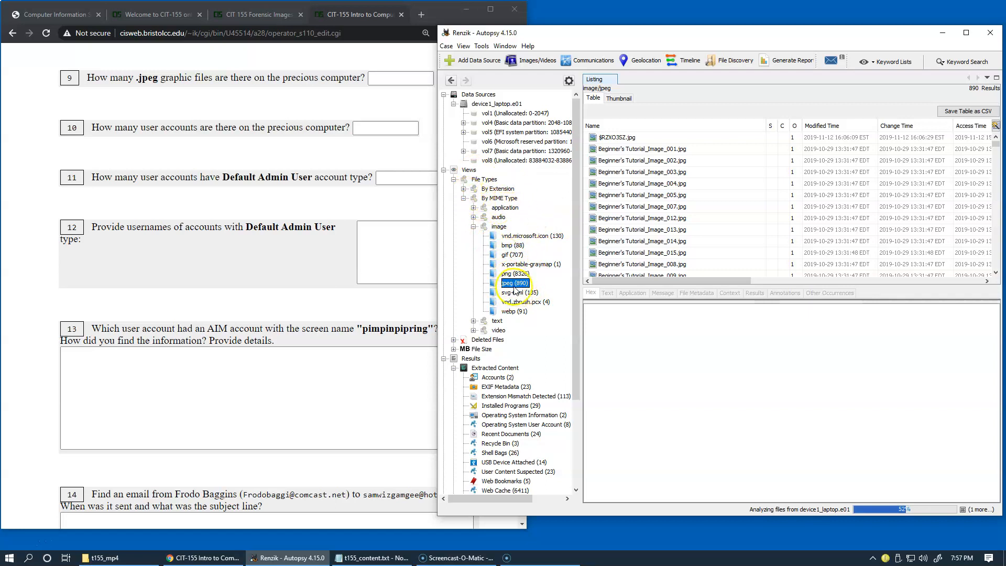
pyautogui.click(464, 189)
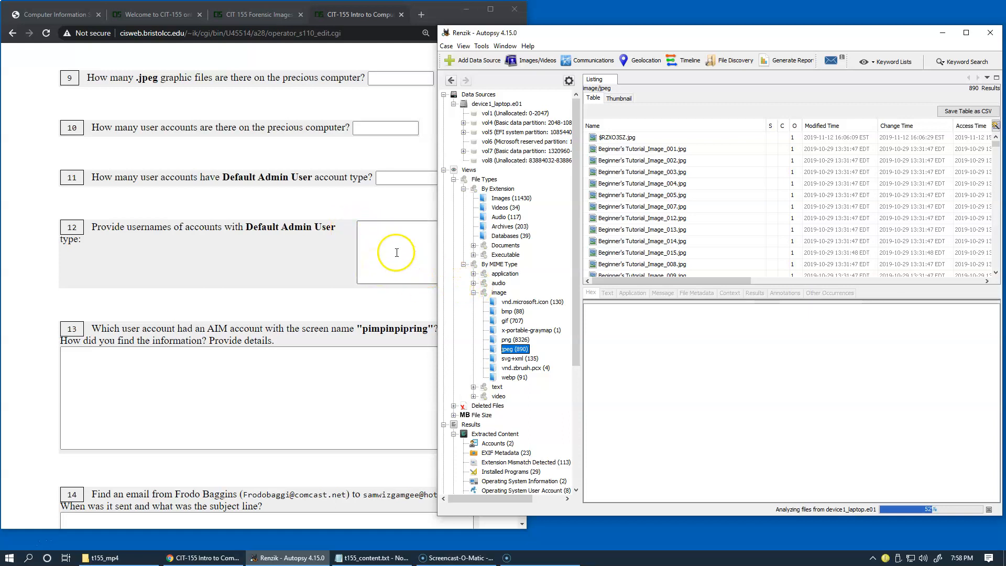
# Review the assignment's ingest modules again in the browser and go to question 10 about user accounts.
pyautogui.click(357, 212)
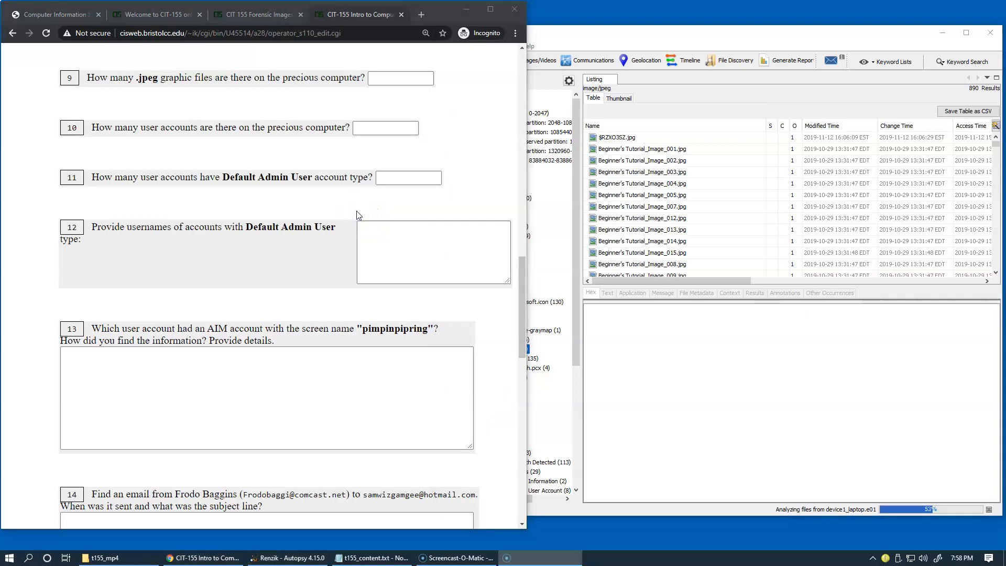
pyautogui.scroll(12, 356, 211)
pyautogui.scroll(5, 357, 214)
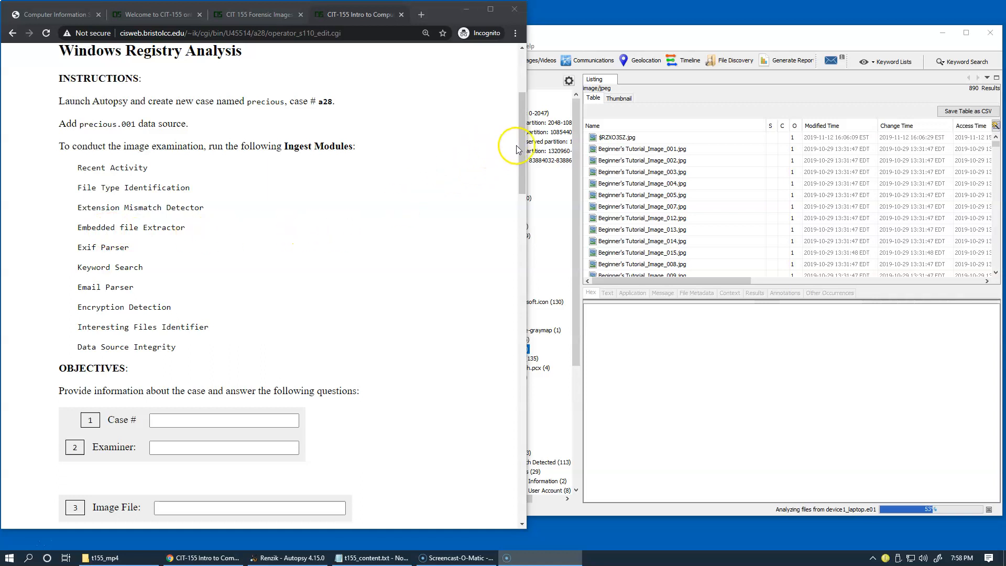
pyautogui.moveTo(524, 153); pyautogui.dragTo(506, 305)
pyautogui.scroll(-2, 505, 306)
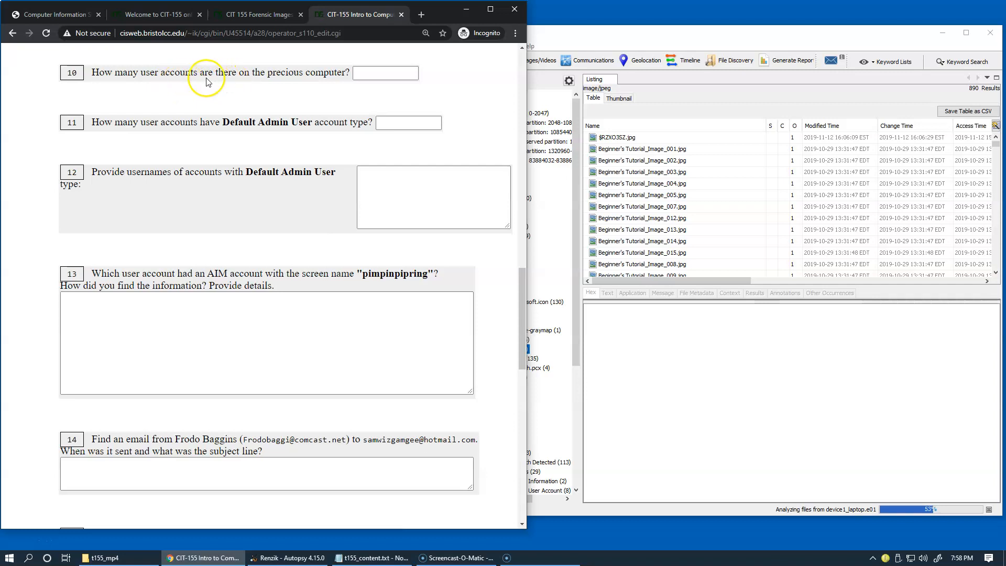
# In Autopsy, collapse the File Types tree and list the extracted Operating System User Account entries.
pyautogui.click(573, 129)
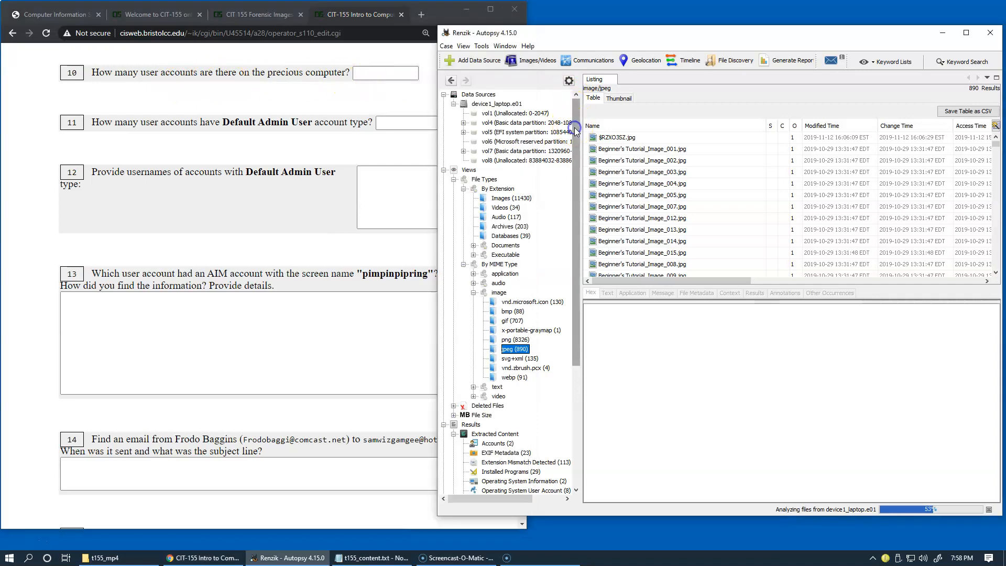
pyautogui.click(454, 181)
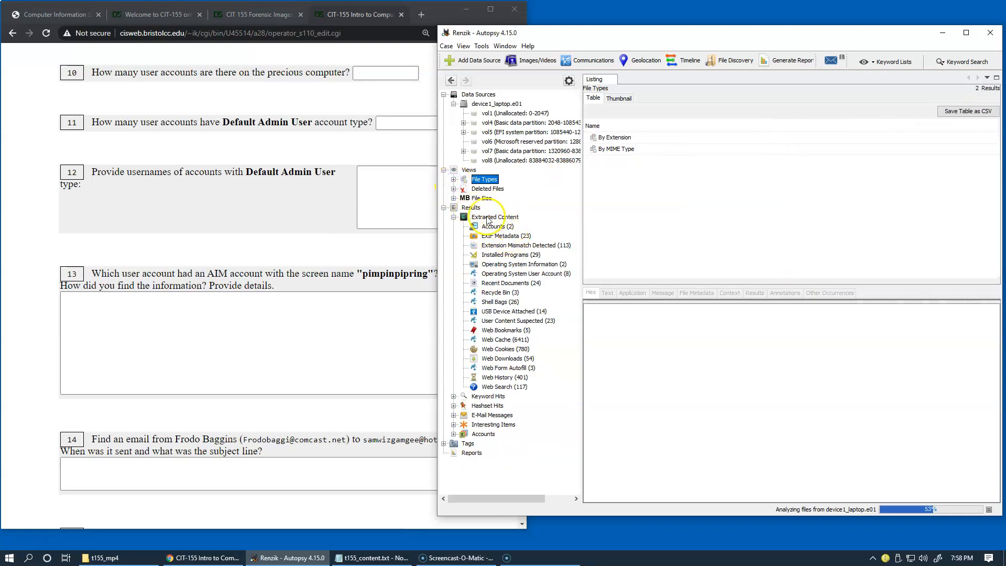
pyautogui.click(521, 275)
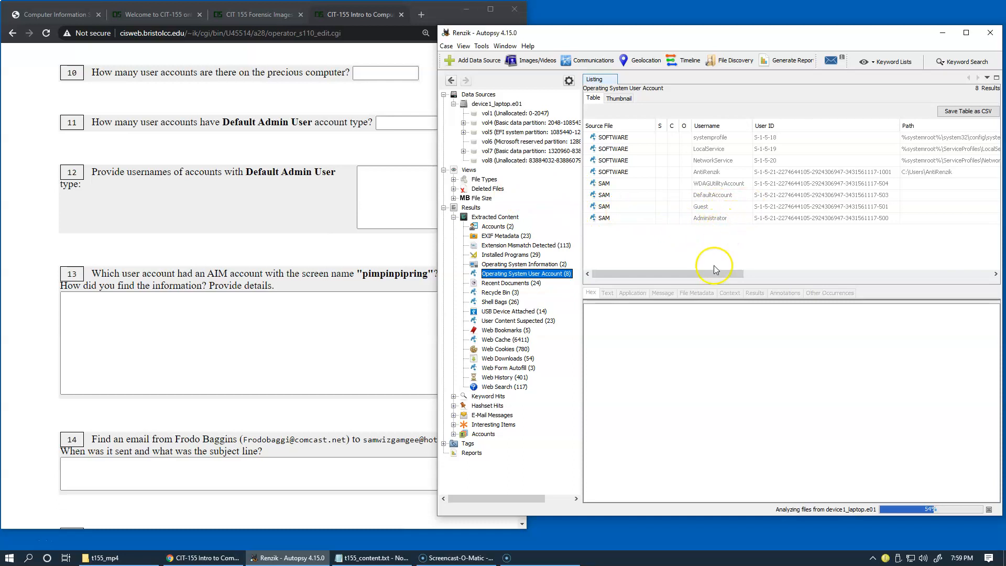
# Review the account settings columns of the user account listing and the result details of the Administrator and Guest accounts.
pyautogui.moveTo(717, 275); pyautogui.dragTo(970, 297)
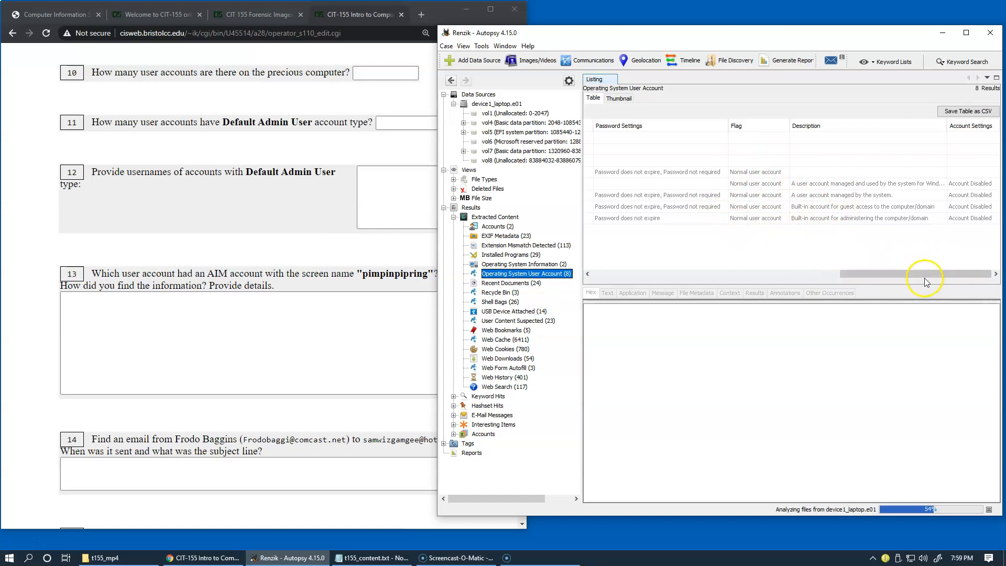
pyautogui.moveTo(925, 283); pyautogui.dragTo(654, 282)
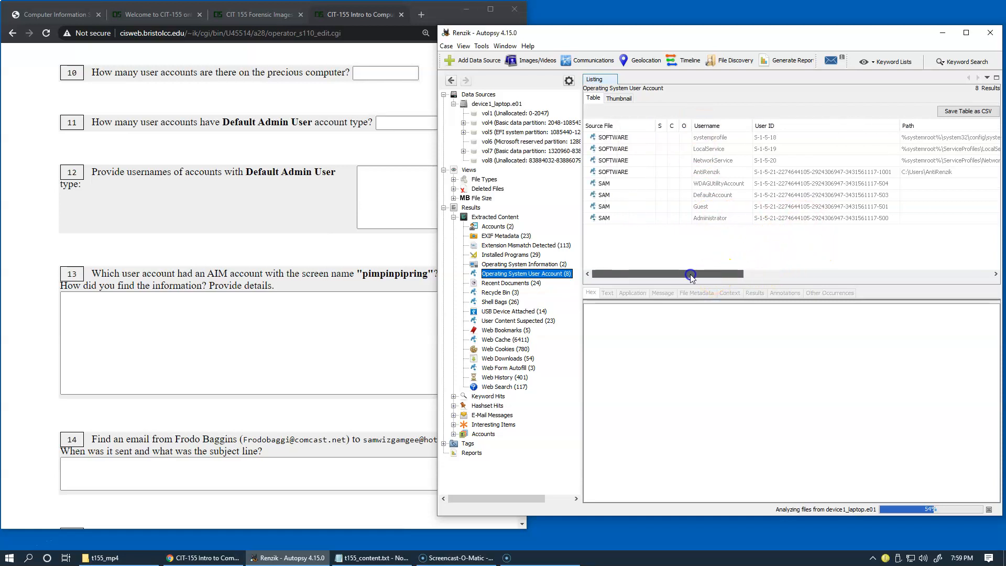
pyautogui.click(712, 219)
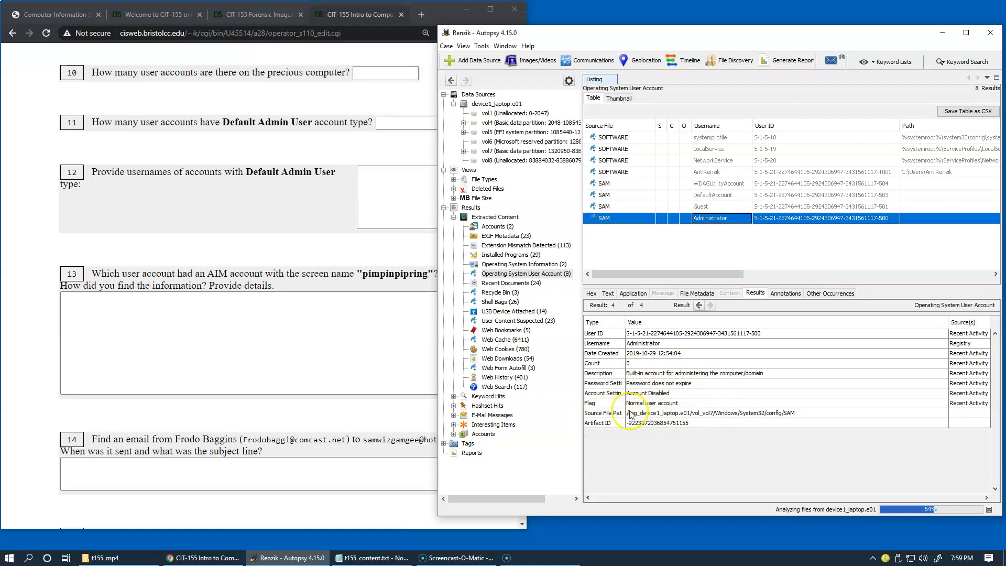
pyautogui.click(702, 206)
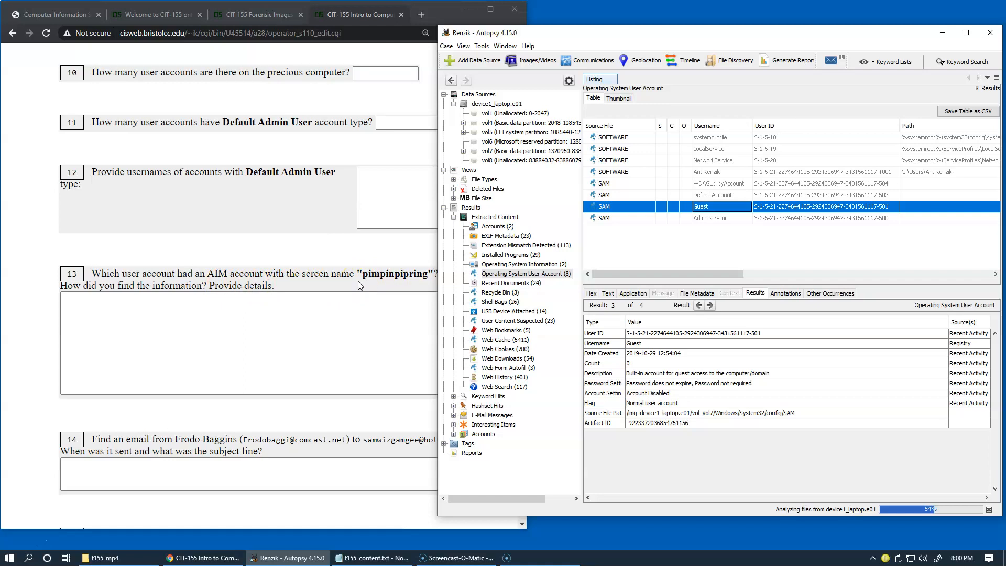
# Switch to the assignment page in the browser and review its instructions and required ingest modules.
pyautogui.click(417, 333)
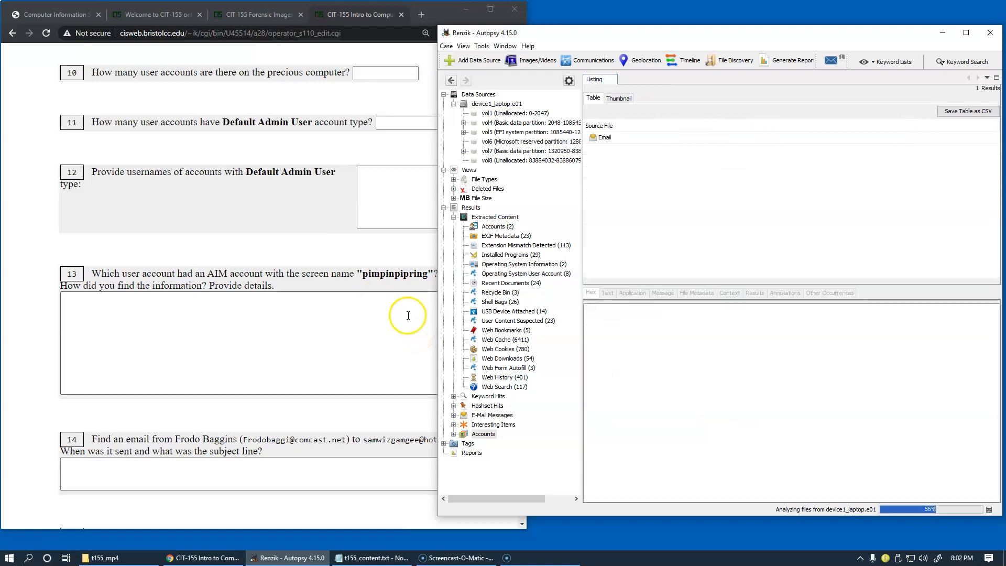
pyautogui.click(356, 261)
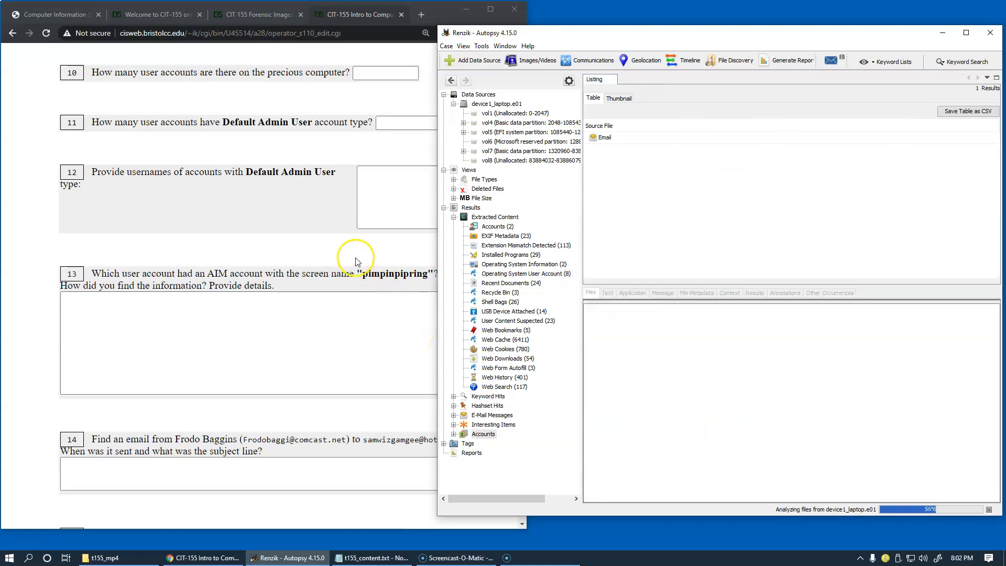
pyautogui.click(348, 255)
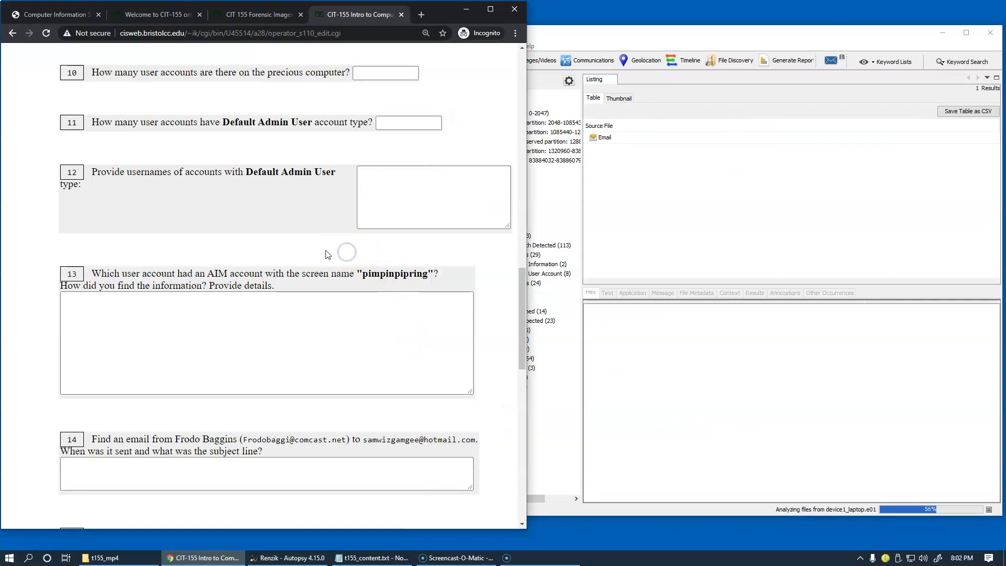
pyautogui.scroll(11, 328, 255)
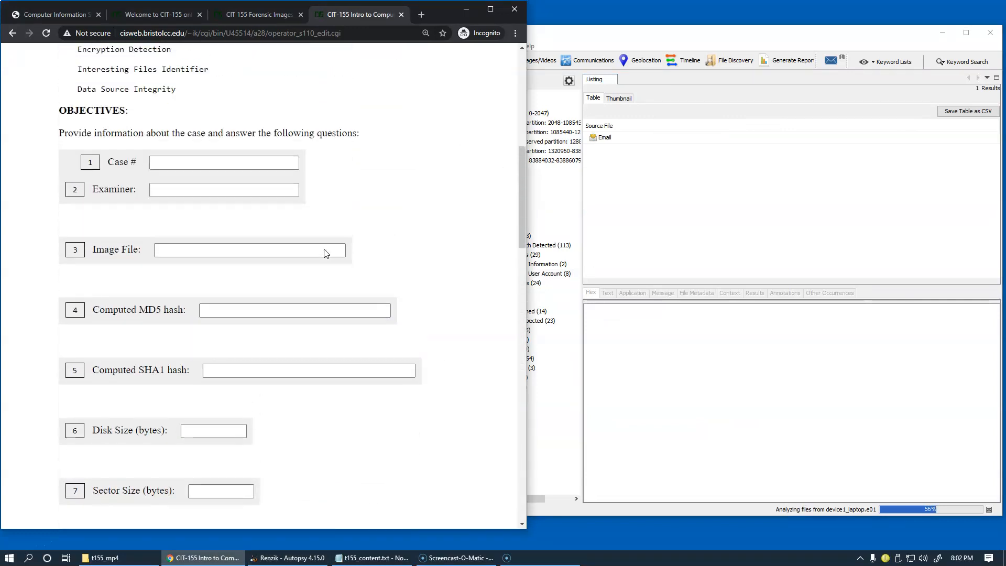
pyautogui.scroll(5, 326, 254)
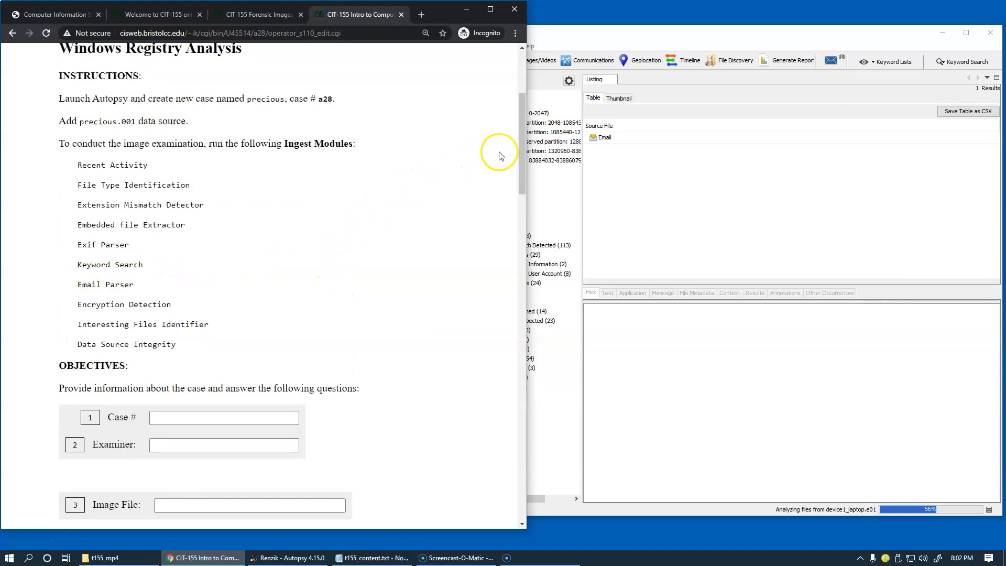
# Highlight the AIM screen name in question 13 and open the Keyword Search in Autopsy.
pyautogui.moveTo(521, 150); pyautogui.dragTo(512, 315)
pyautogui.doubleClick(397, 339)
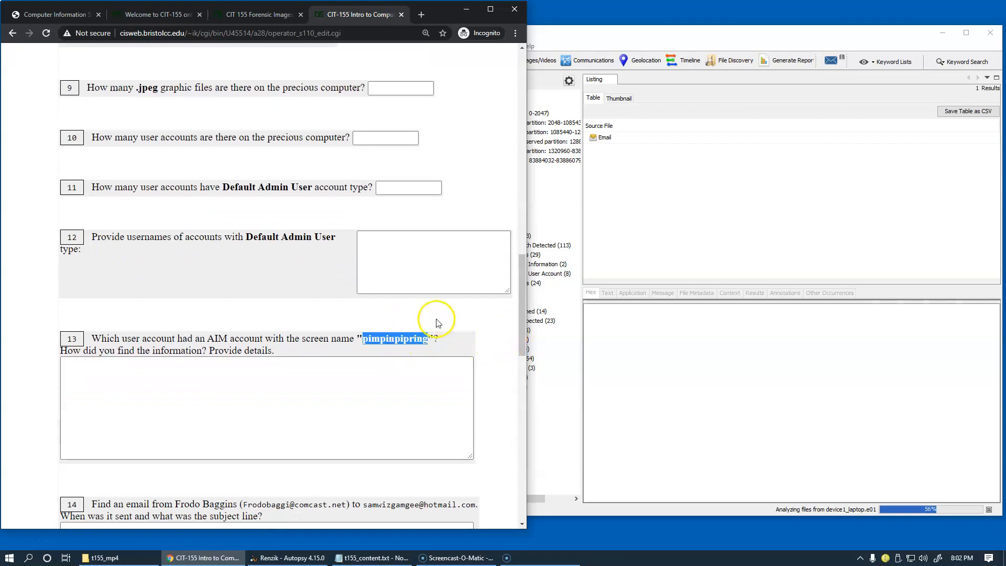
pyautogui.click(963, 64)
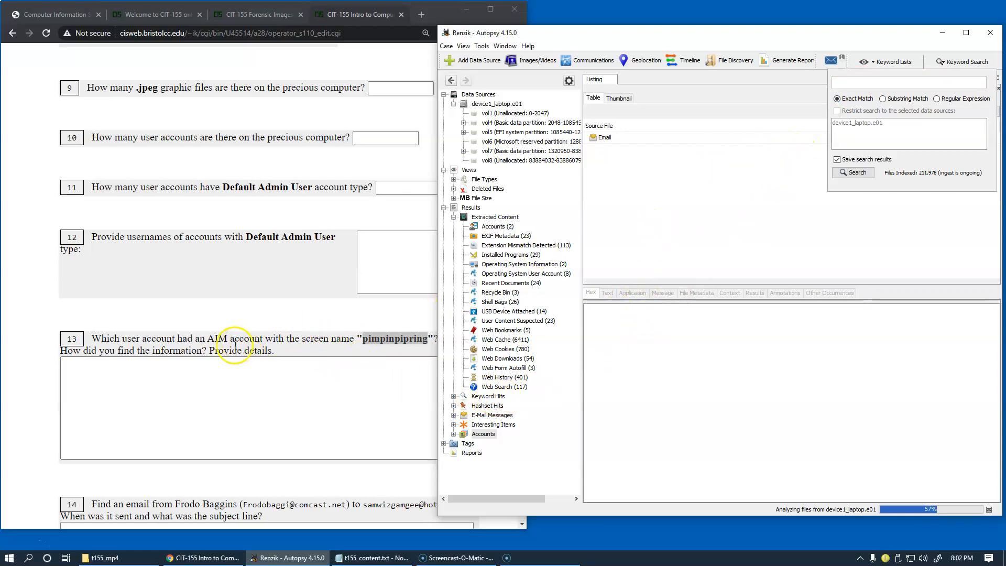
# Return to the assignment page in the browser and read questions 13 to 16.
pyautogui.click(259, 344)
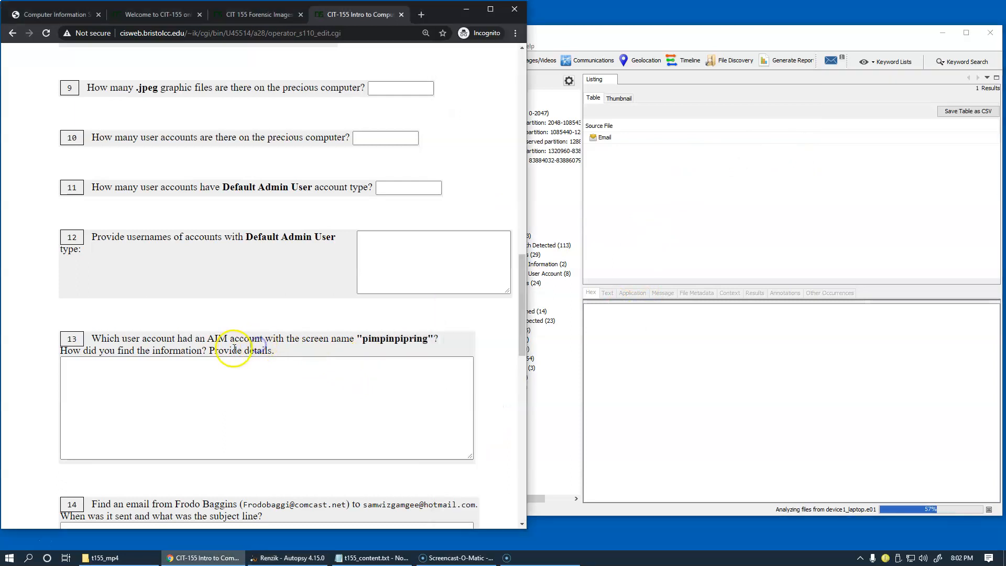
pyautogui.click(327, 329)
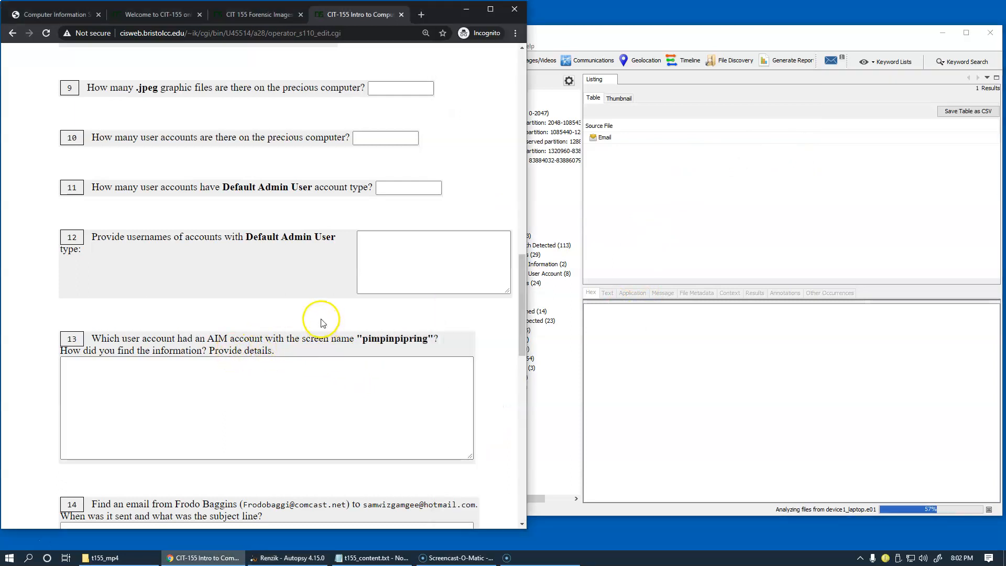
pyautogui.scroll(-5, 324, 322)
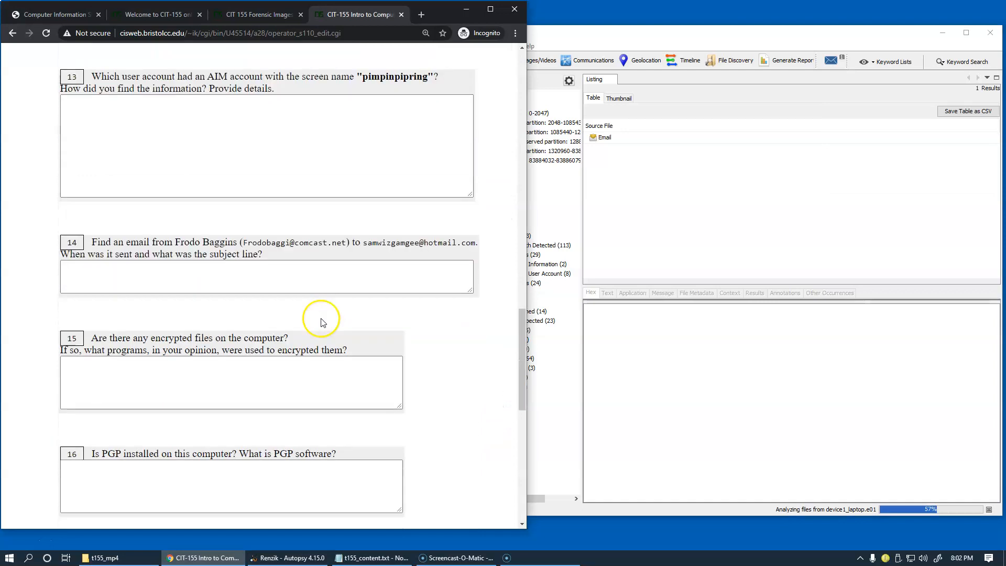
pyautogui.scroll(-2, 222, 294)
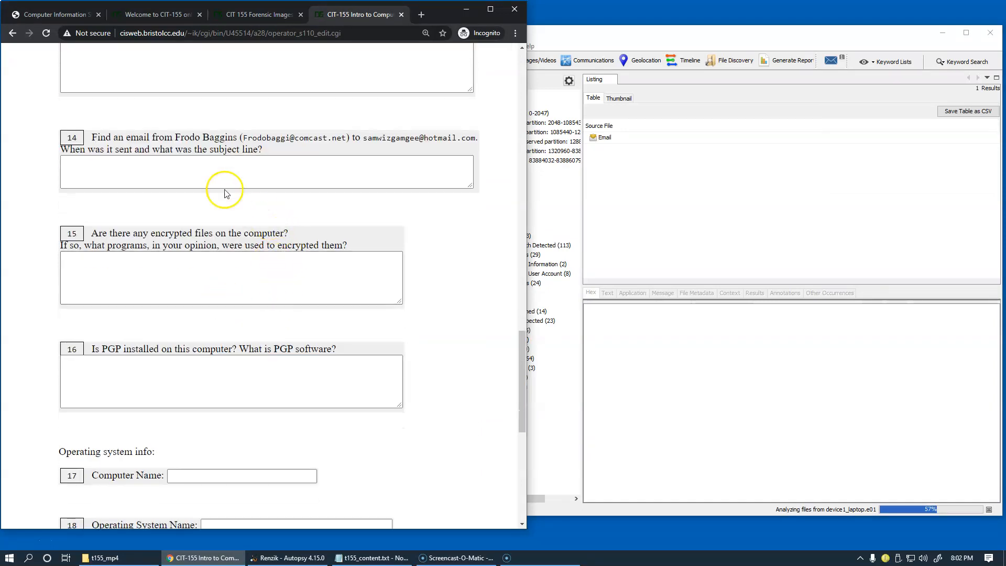
# In Autopsy, expand the E-Mail Messages results and list the messages in the Default folder with their sender and recipient columns.
pyautogui.click(620, 369)
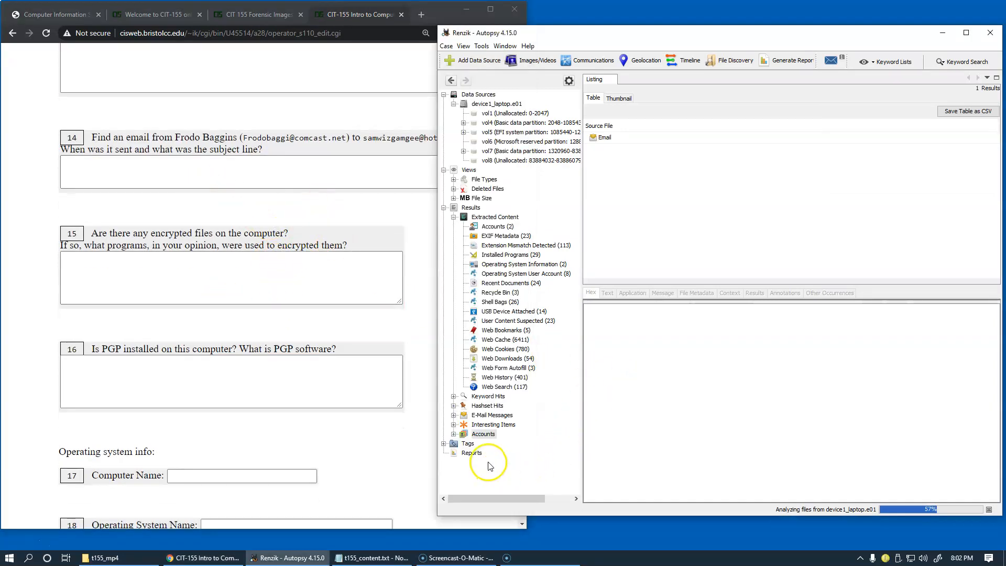
pyautogui.click(454, 415)
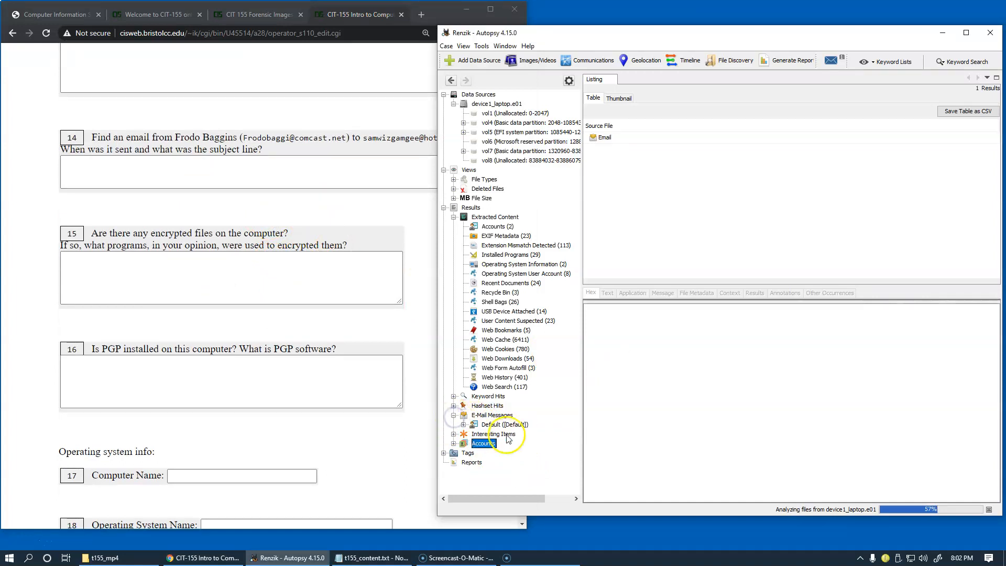
pyautogui.click(463, 425)
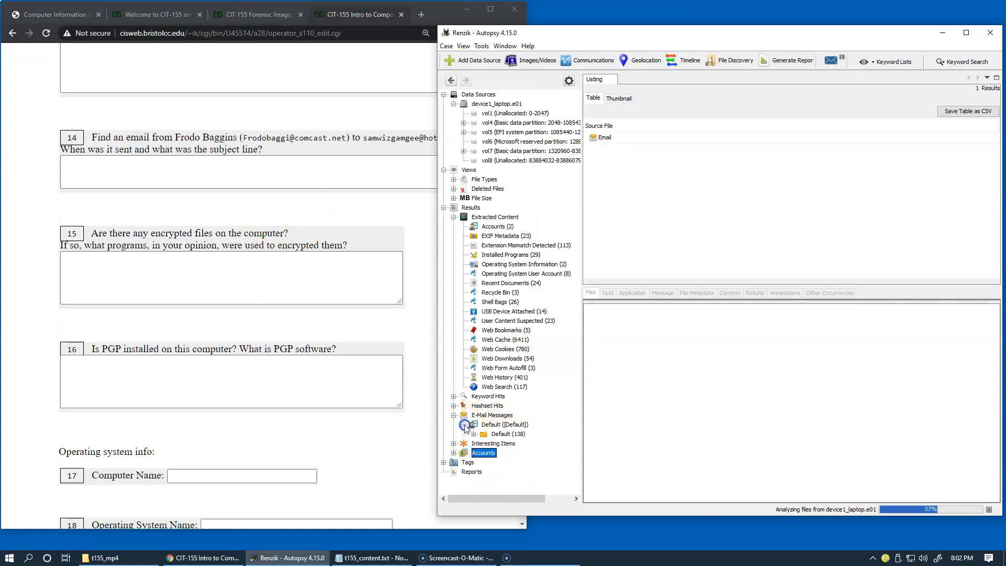
pyautogui.click(507, 434)
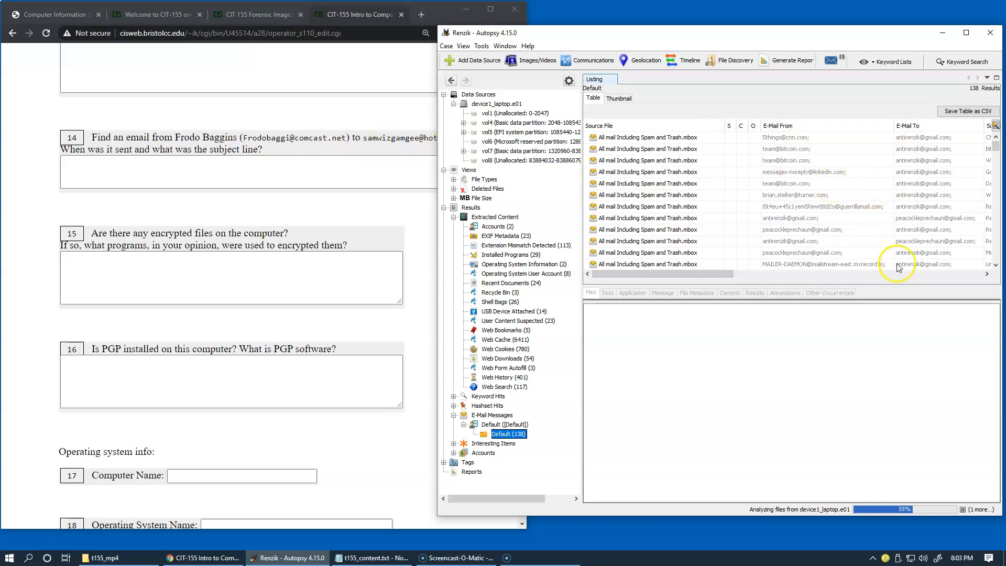
pyautogui.moveTo(719, 272); pyautogui.dragTo(671, 276)
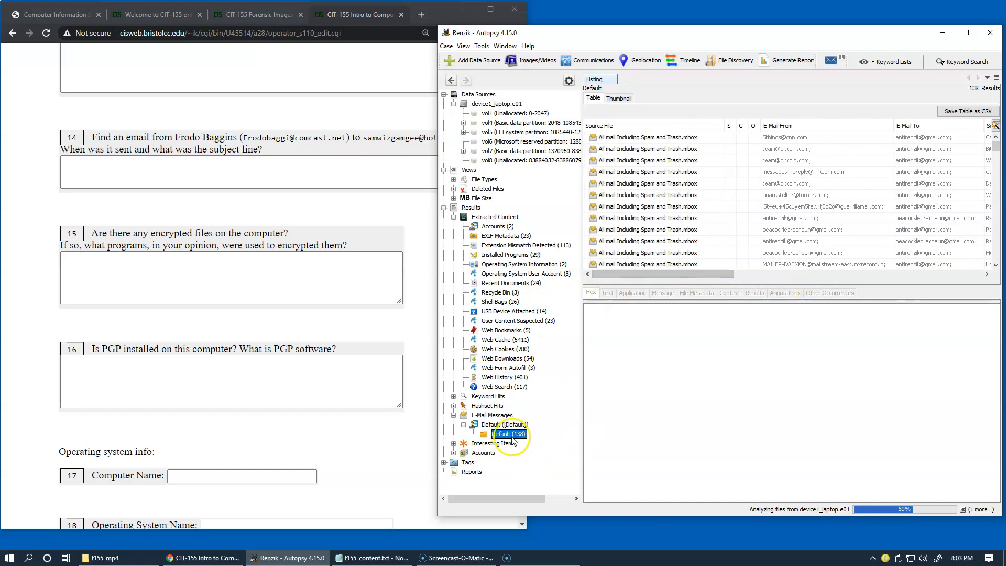
# Expand the File Types view by extension to look for files relevant to the encryption question.
pyautogui.click(368, 270)
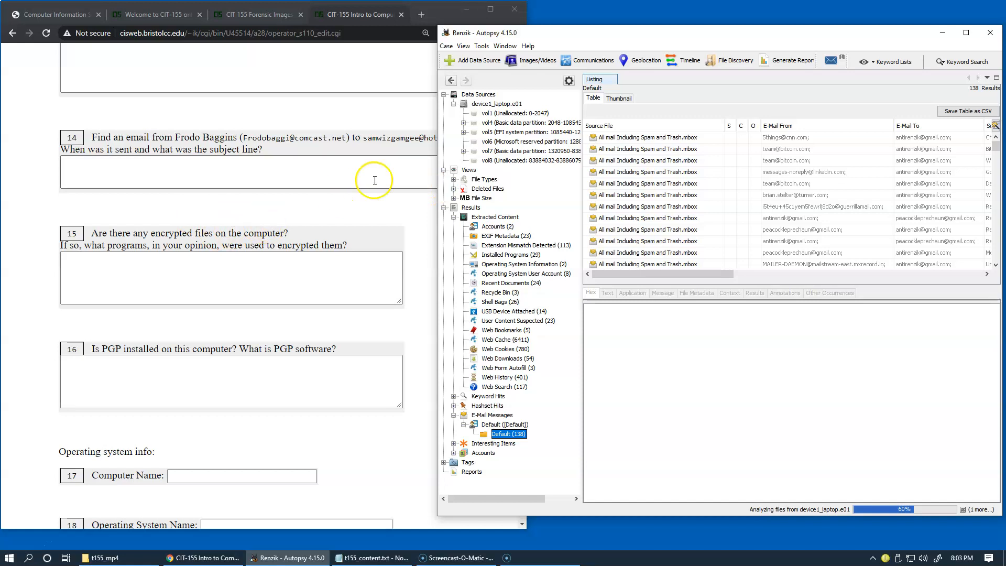
pyautogui.click(454, 180)
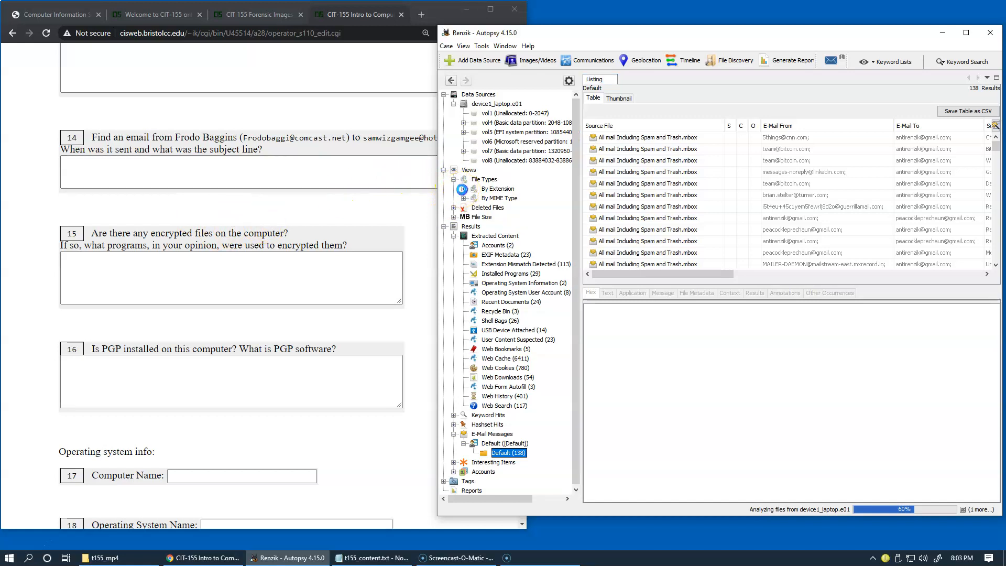
pyautogui.click(463, 189)
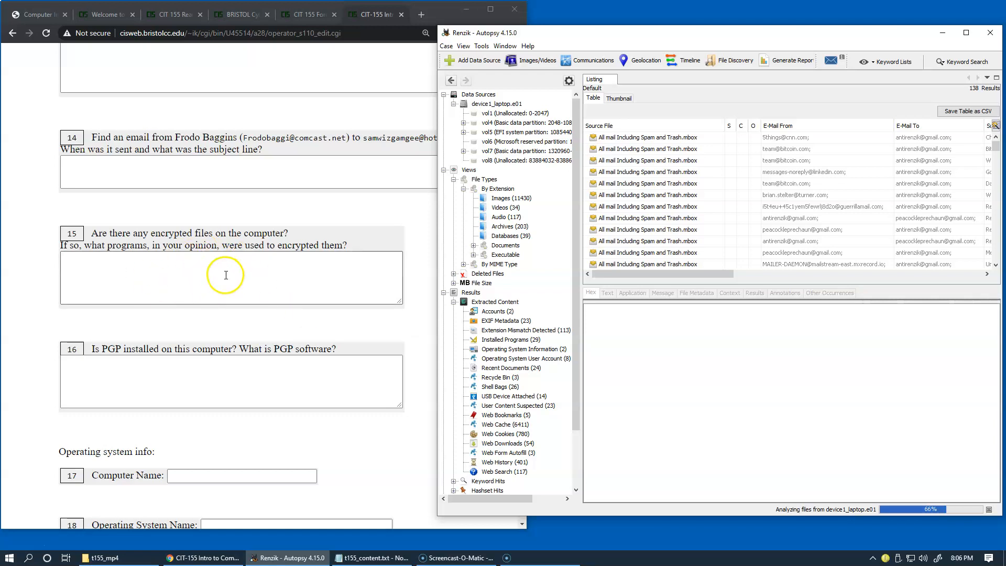
# Open the Autopsy modules lecture page in the browser and review sections 27 and 28 on encryption detection and its results.
pyautogui.click(240, 17)
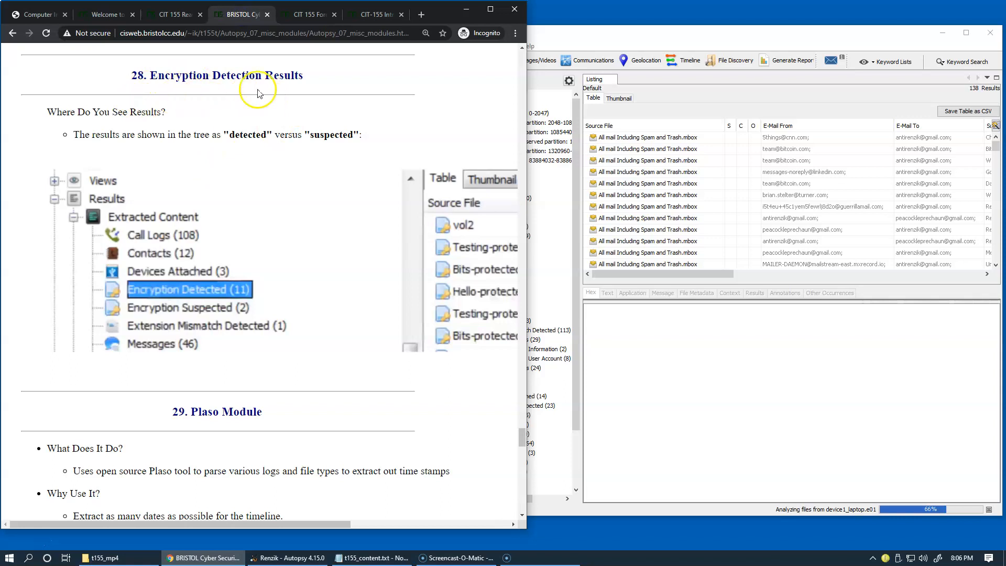
pyautogui.scroll(4, 308, 128)
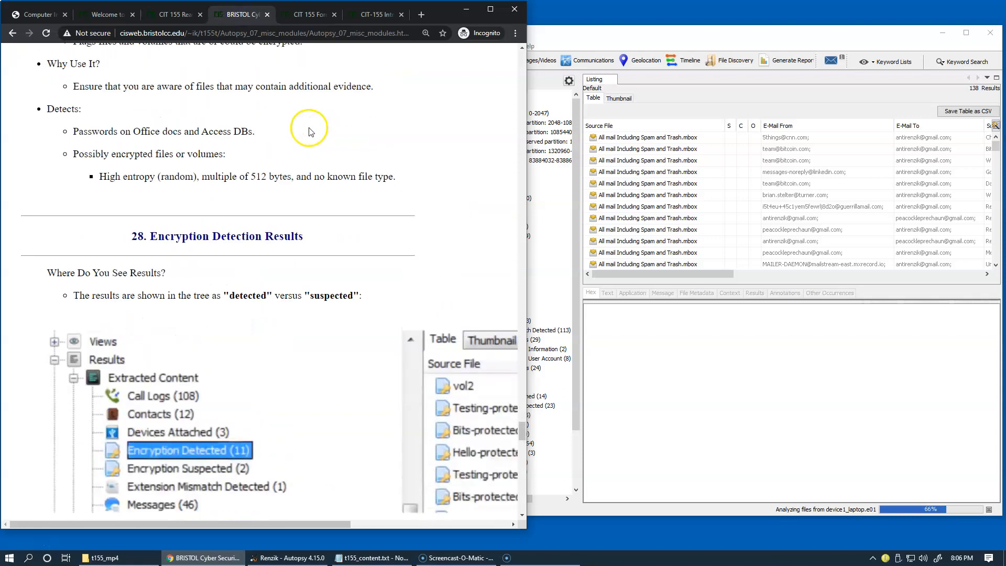
pyautogui.scroll(1, 308, 128)
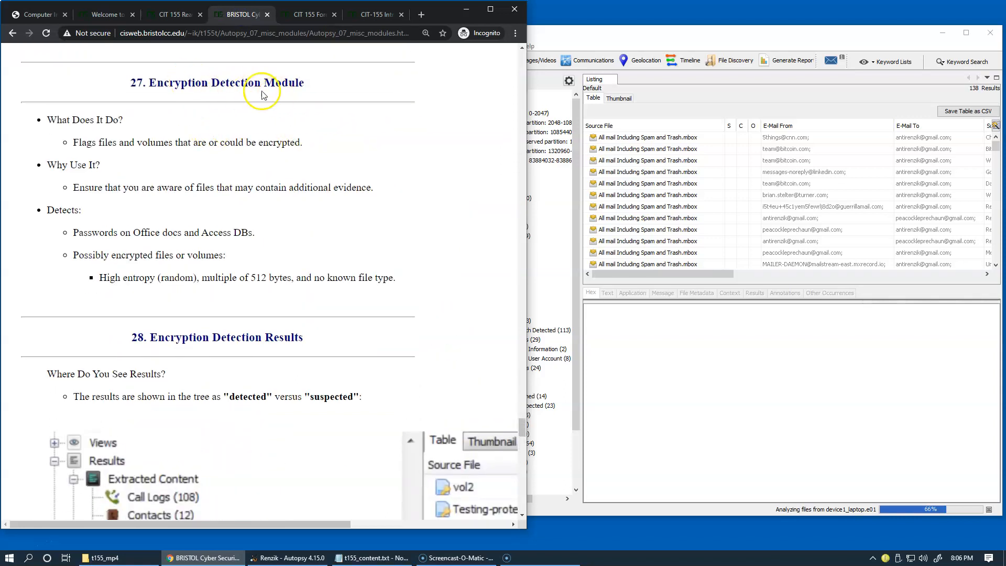
pyautogui.scroll(-3, 283, 195)
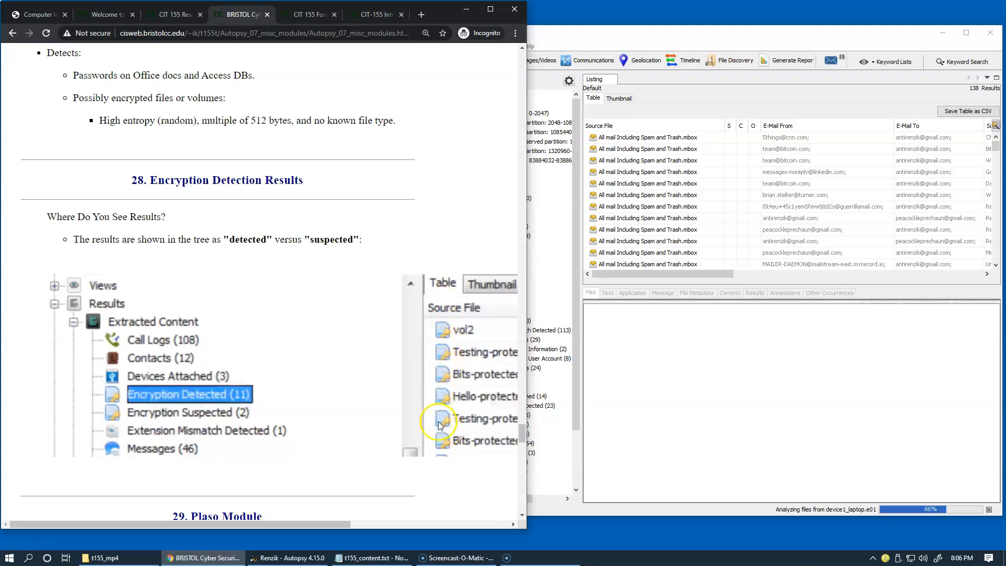
# Return to the assignment's PGP question and list the extracted Installed Programs in Autopsy.
pyautogui.click(306, 16)
pyautogui.click(369, 15)
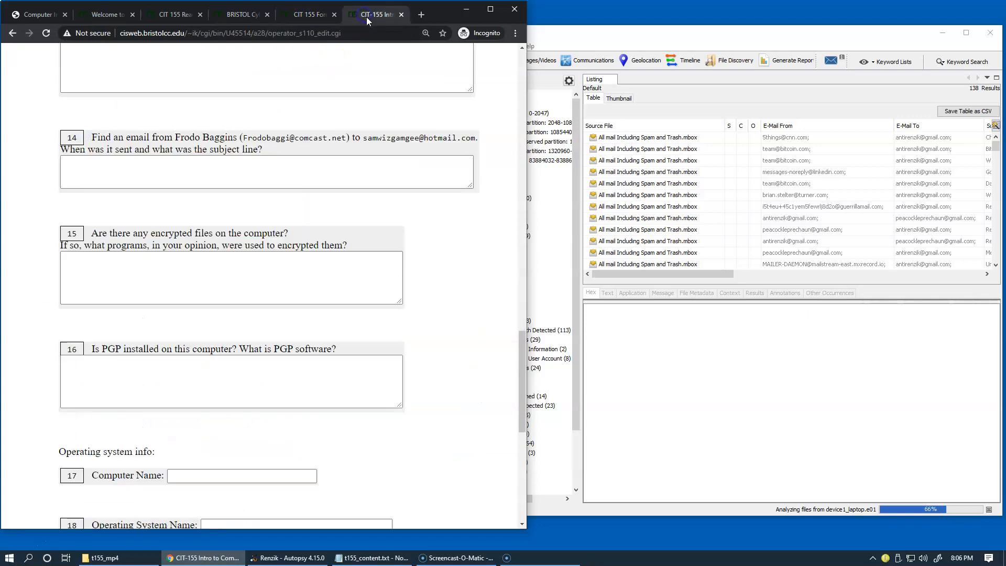
pyautogui.scroll(-2, 327, 189)
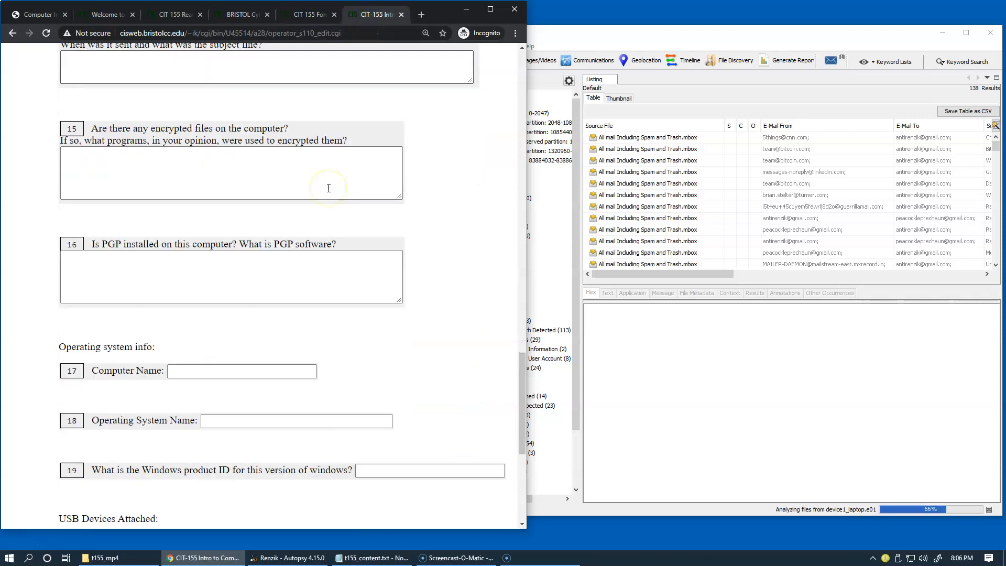
pyautogui.click(558, 309)
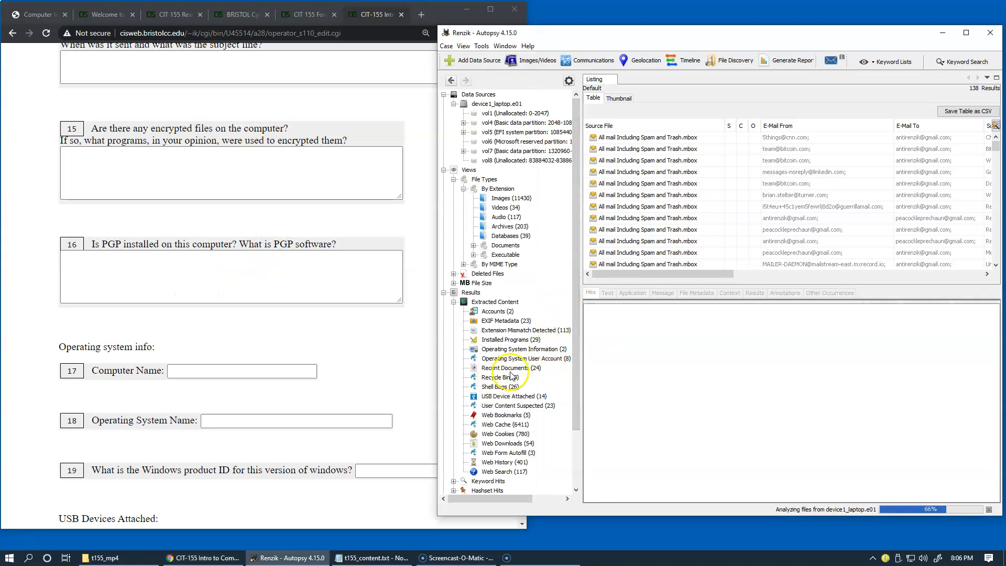
pyautogui.click(507, 341)
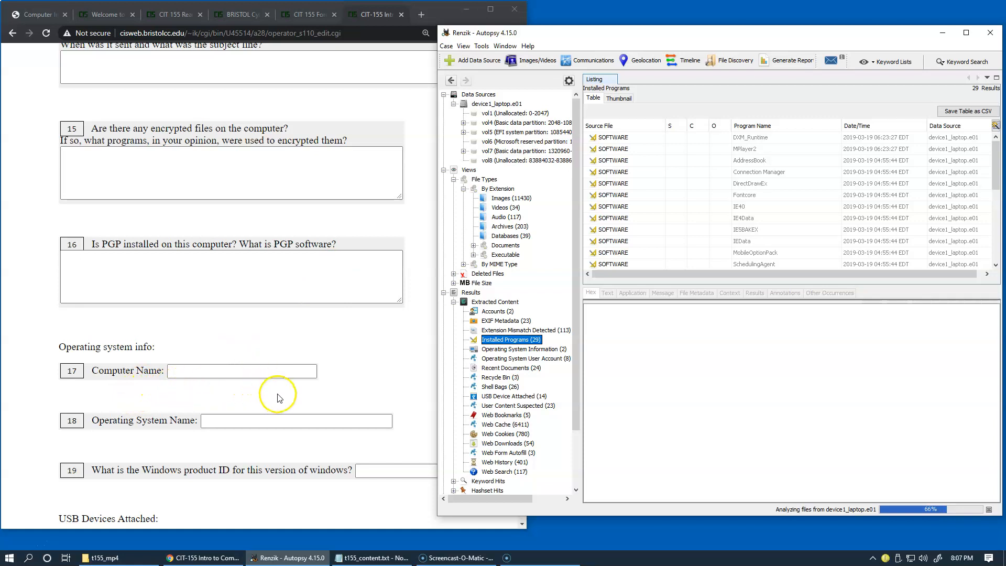
# List the Operating System Information results and examine the Name and Version values of the SYSTEM entry.
pyautogui.click(520, 350)
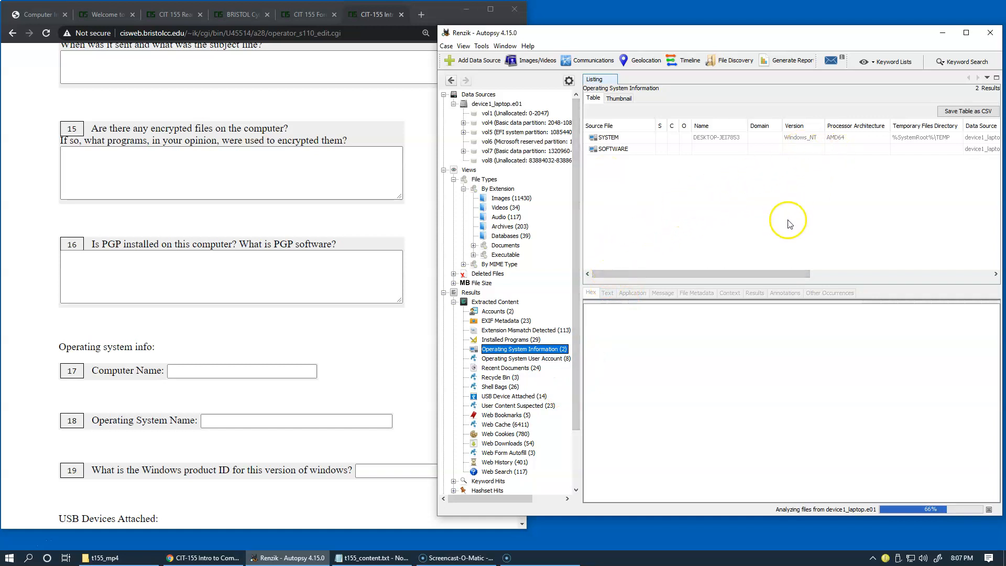
pyautogui.click(632, 137)
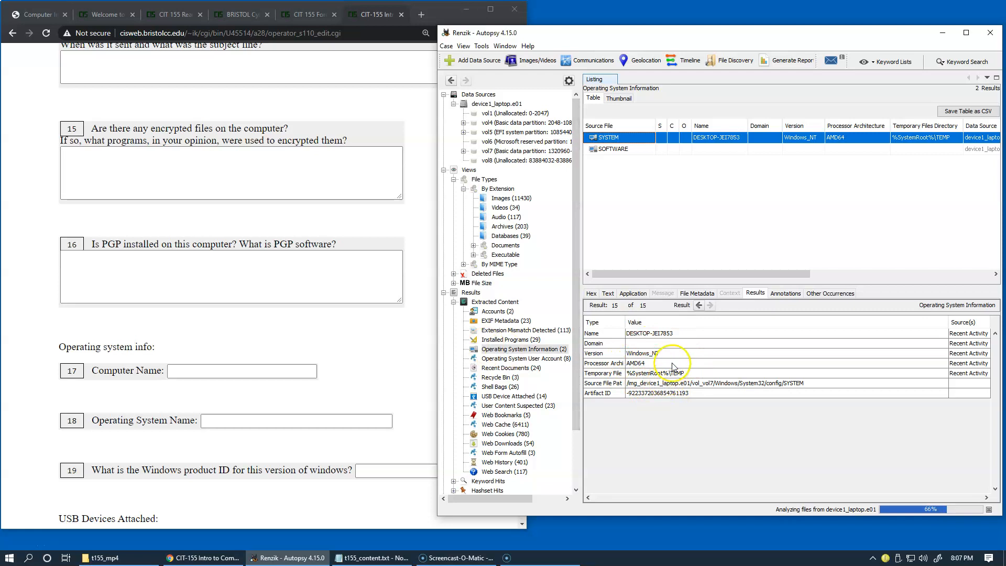
pyautogui.click(642, 335)
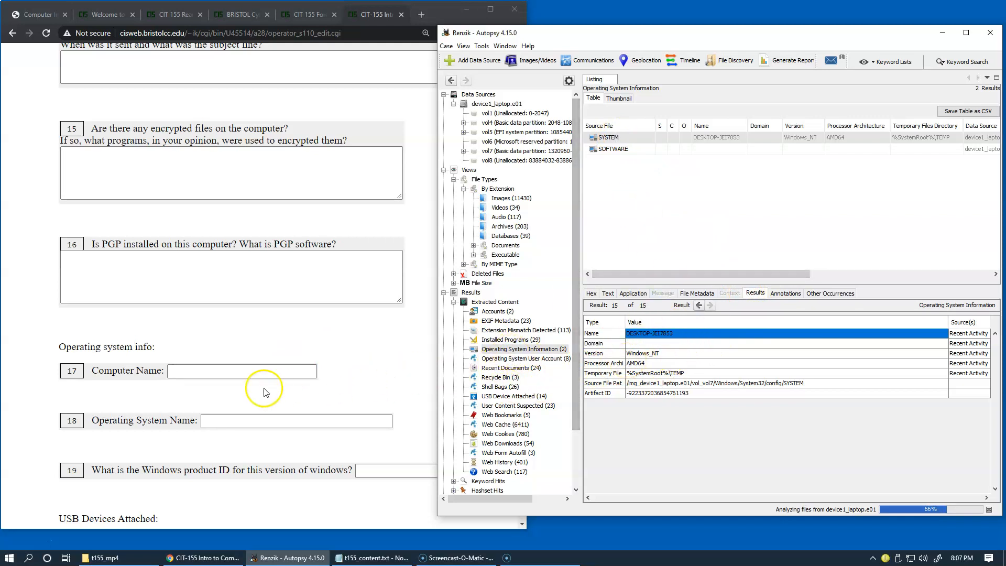
pyautogui.click(649, 355)
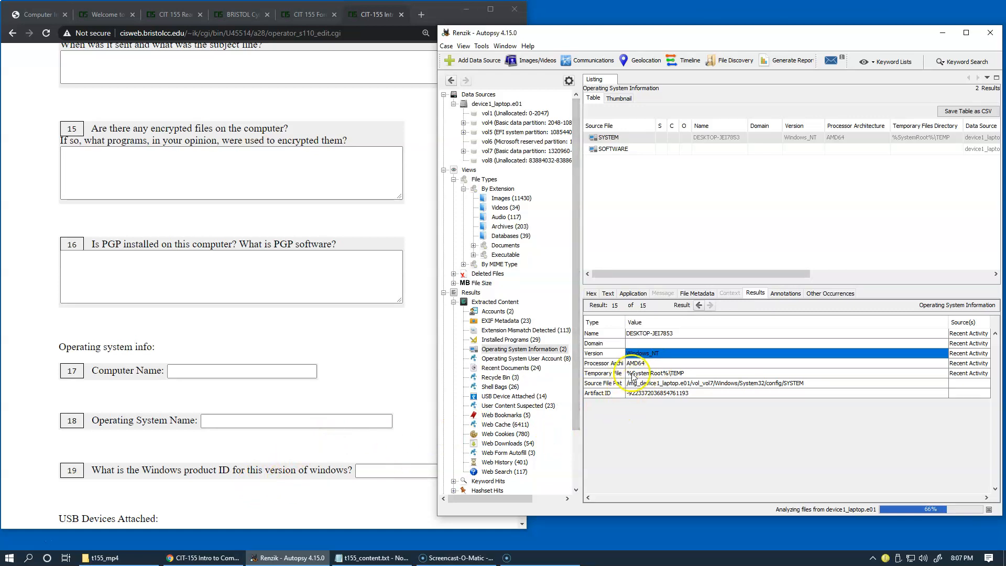
# Bring the assignment's USB devices question into view, list the USB Device Attached results in Autopsy and enlarge the results table to show every entry.
pyautogui.scroll(-1, 391, 368)
pyautogui.click(390, 368)
pyautogui.scroll(-4, 390, 368)
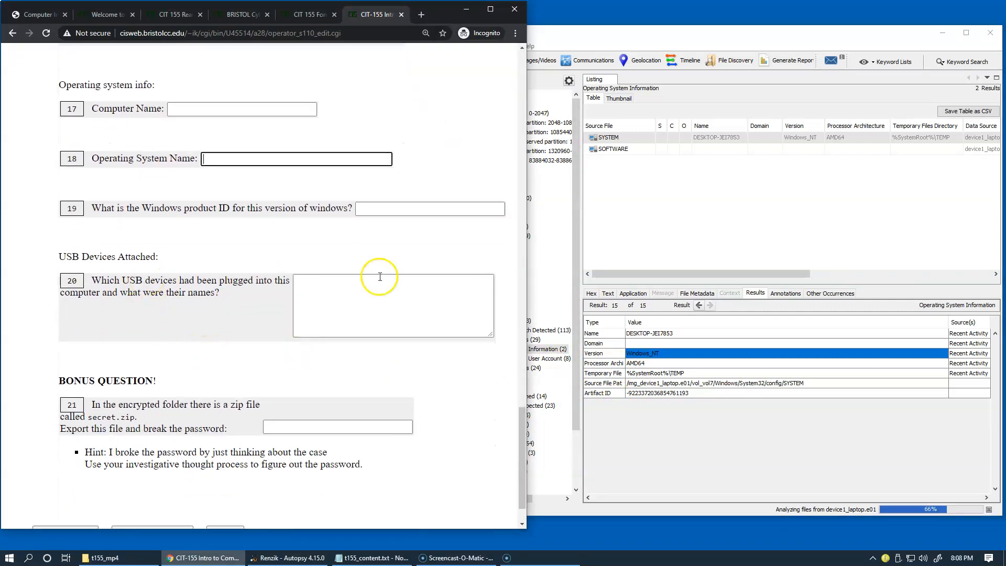
pyautogui.click(674, 462)
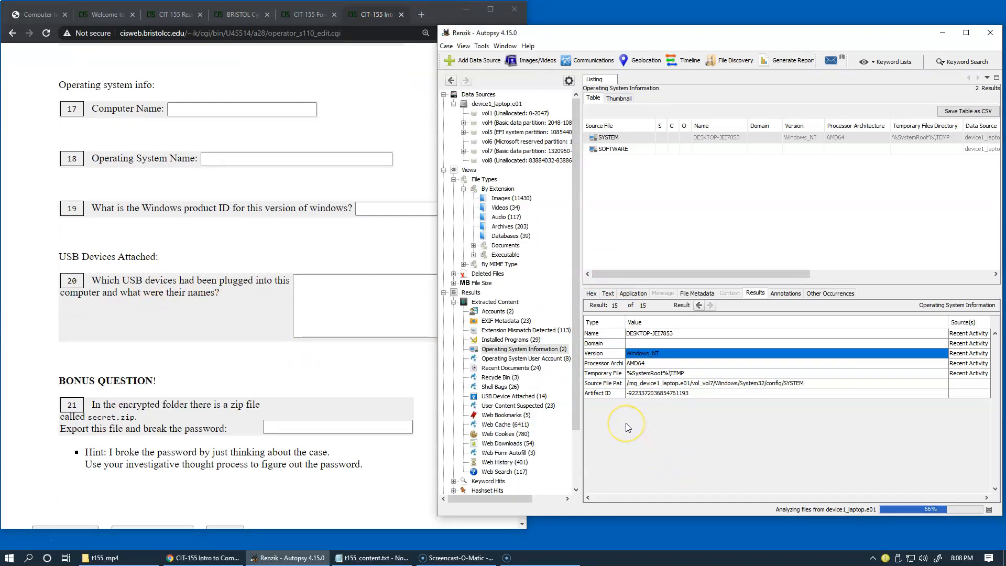
pyautogui.click(510, 397)
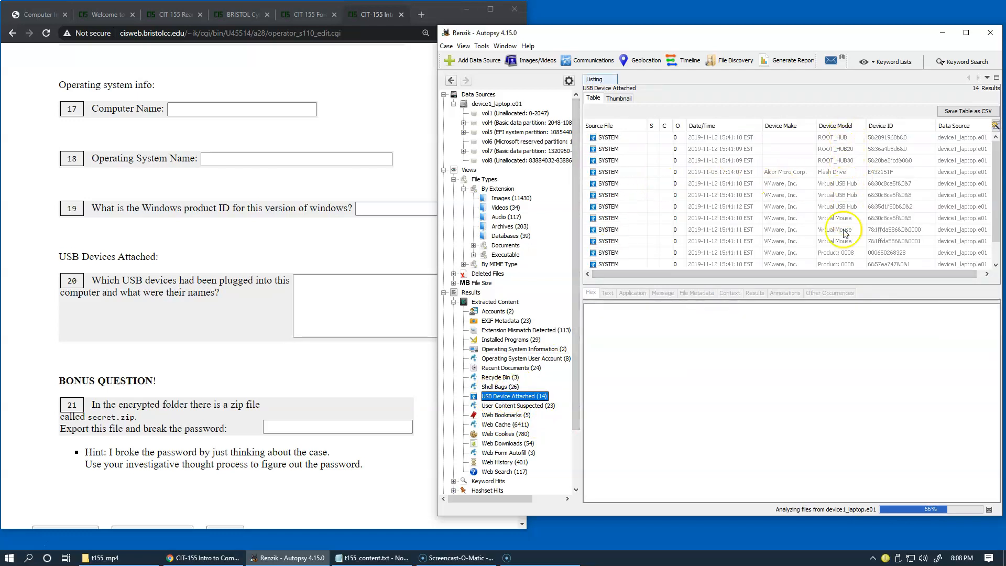
pyautogui.moveTo(842, 285); pyautogui.dragTo(842, 344)
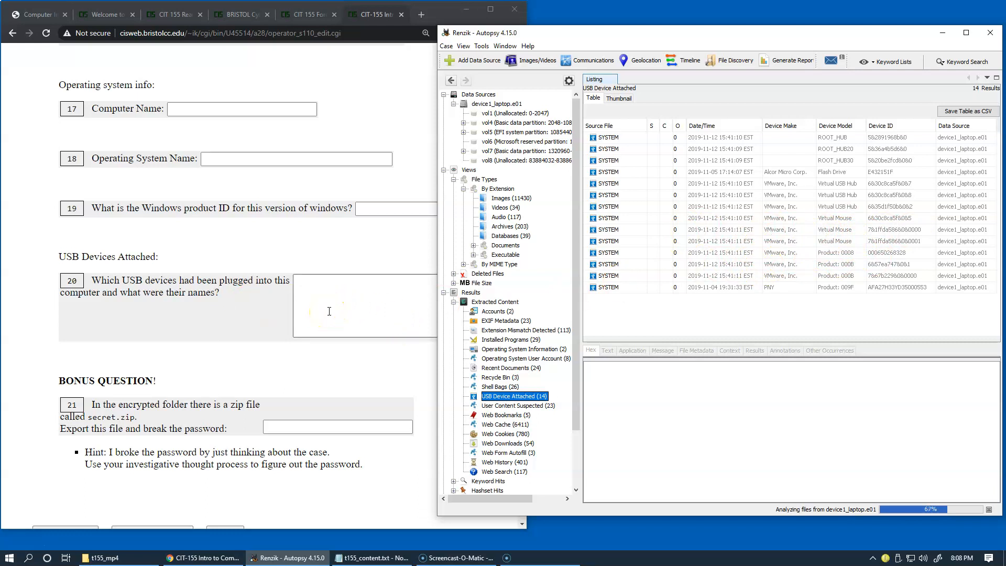
# Switch to the assignment form in the browser, review the secret.zip bonus question and the saving and submission options, and return to the form's beginning.
pyautogui.click(332, 385)
pyautogui.scroll(-2, 344, 395)
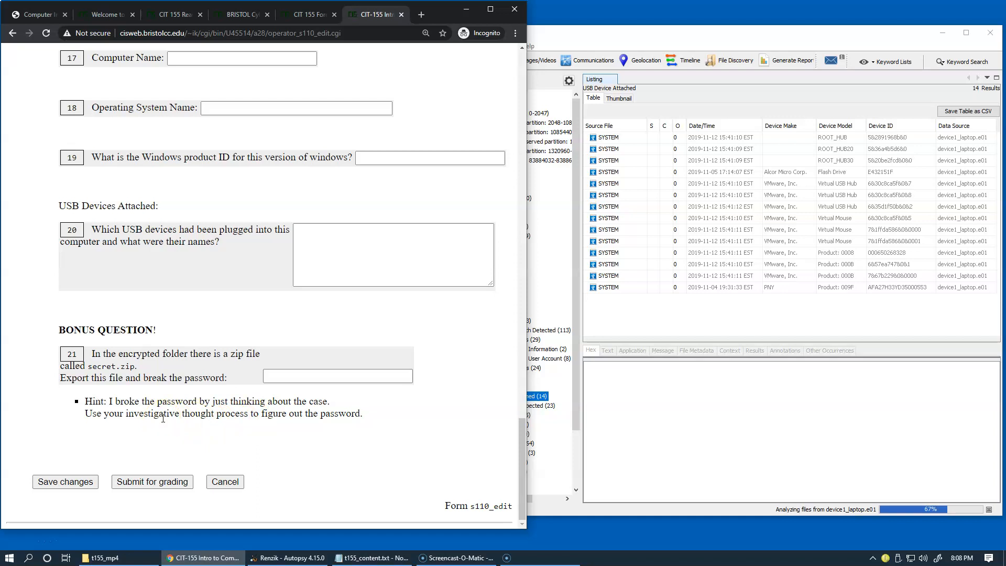
pyautogui.click(283, 377)
pyautogui.click(77, 482)
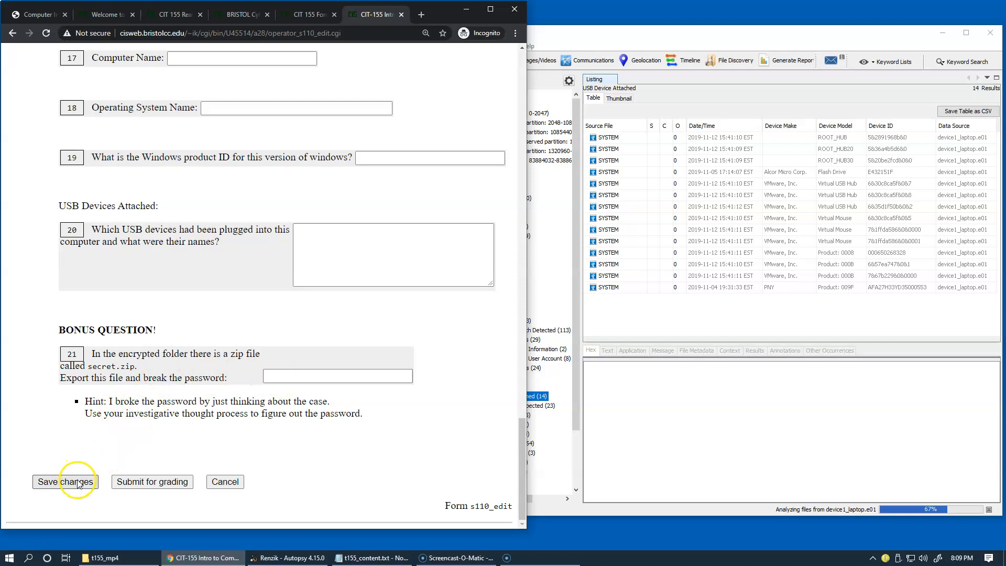
pyautogui.click(152, 485)
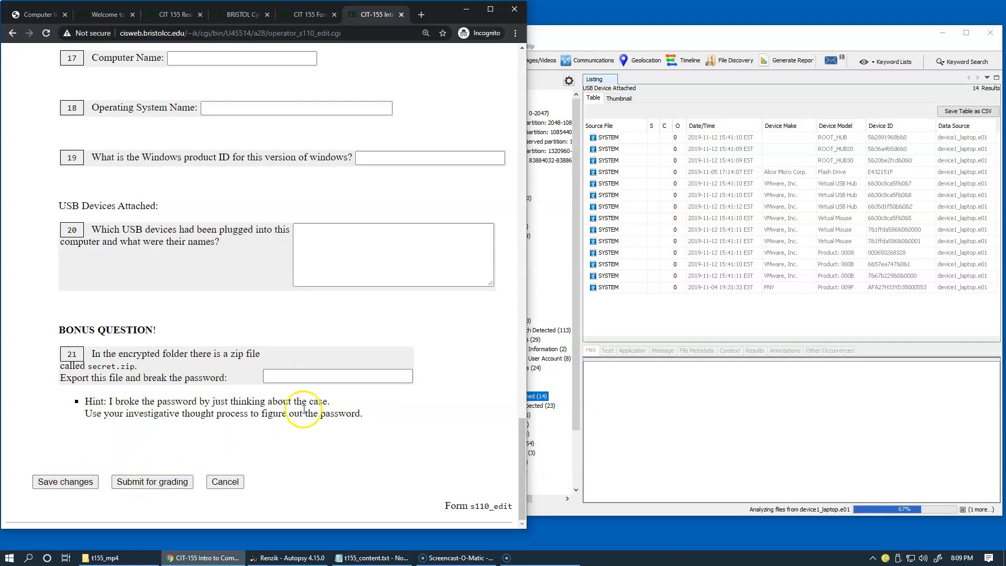
pyautogui.moveTo(521, 453); pyautogui.dragTo(511, 81)
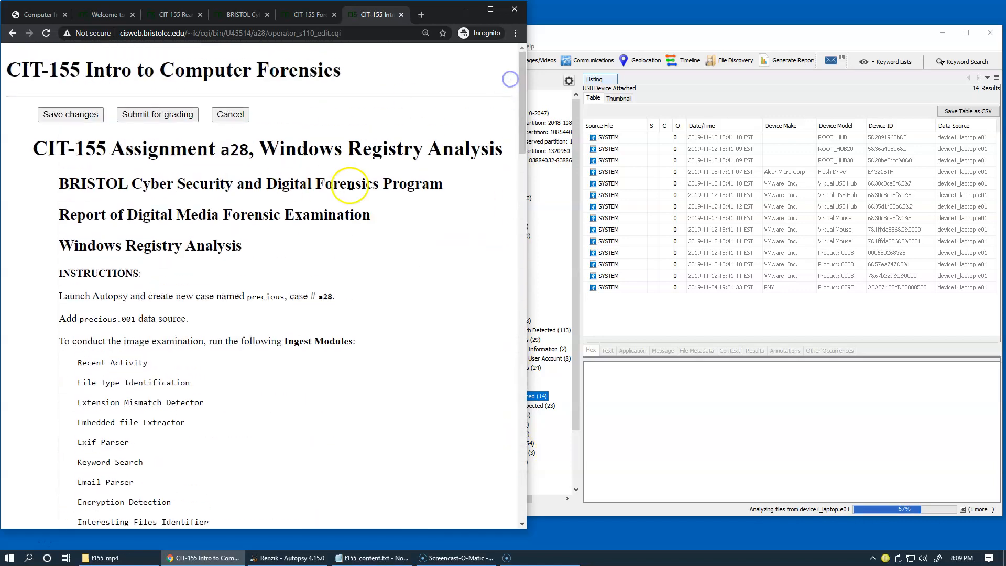